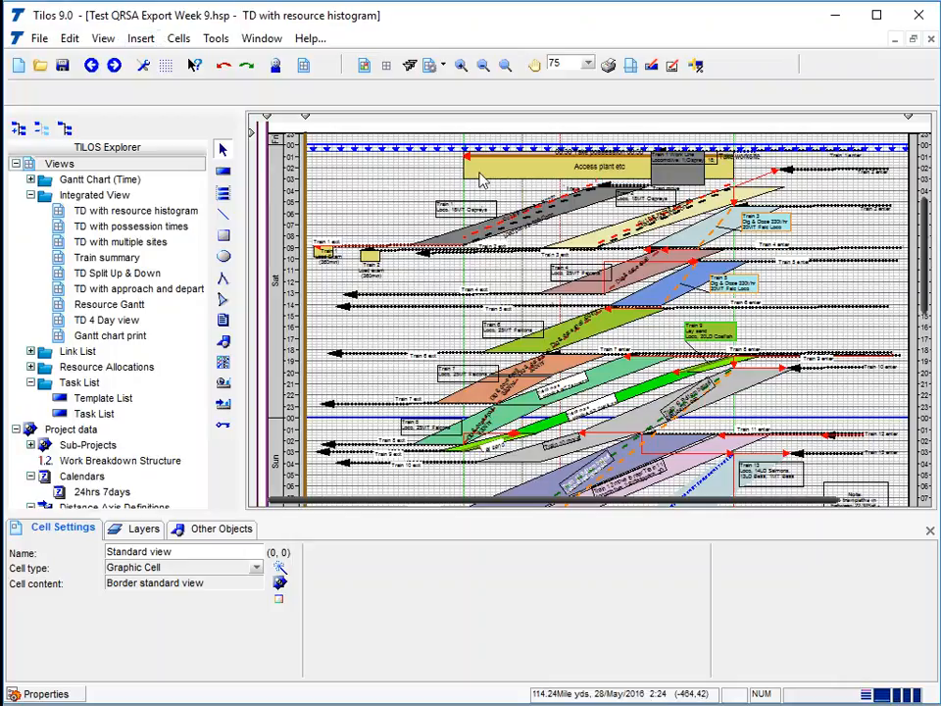
Step: Check the duration unit of the Load panels 30ft Conc. task in the time-distance chart, then deselect the task
left_click(566, 207)
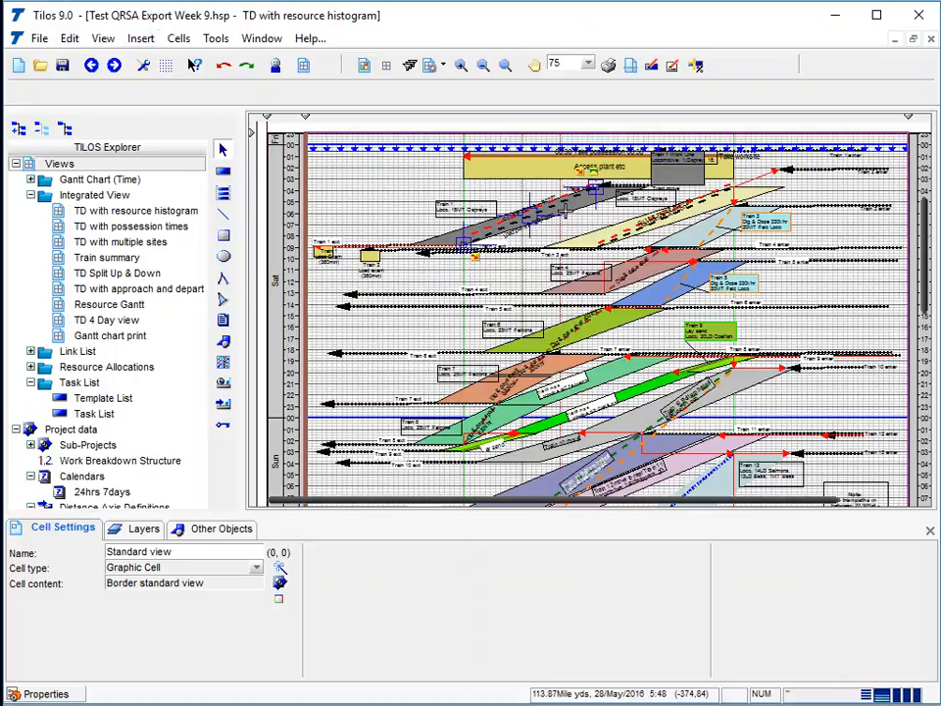
left_click(480, 531)
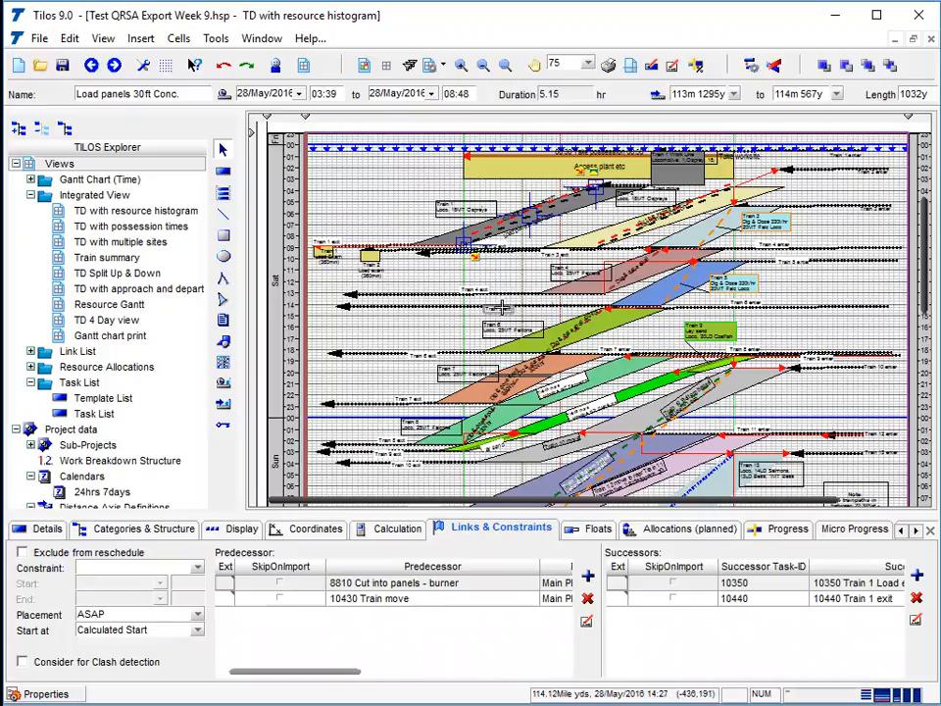
left_click(393, 212)
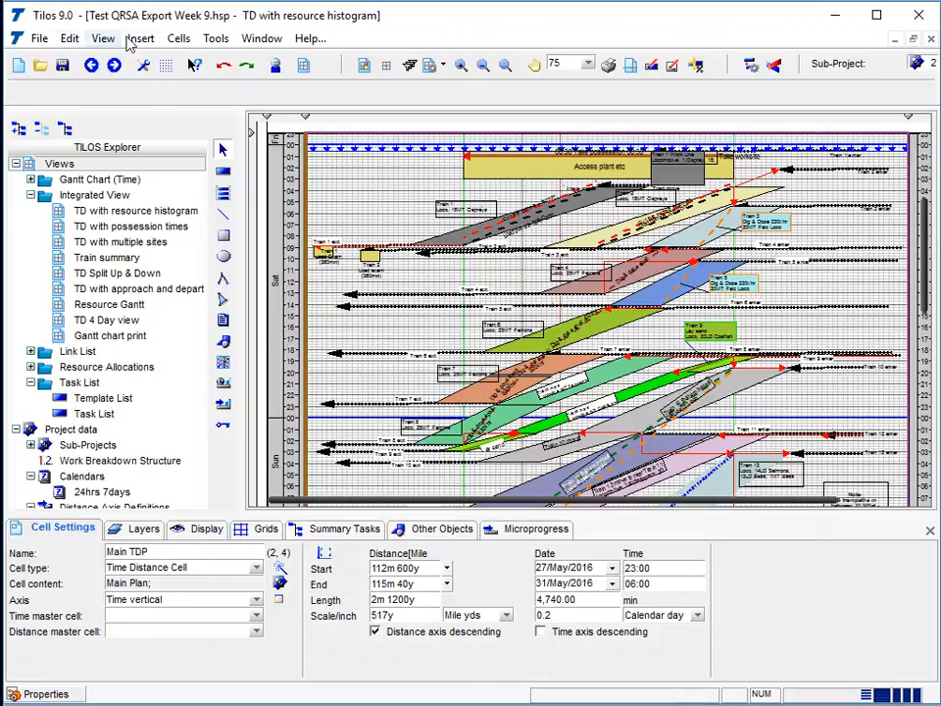
Step: Set the project options to calculate duration by Base time unit, with min as the base time unit
left_click(214, 41)
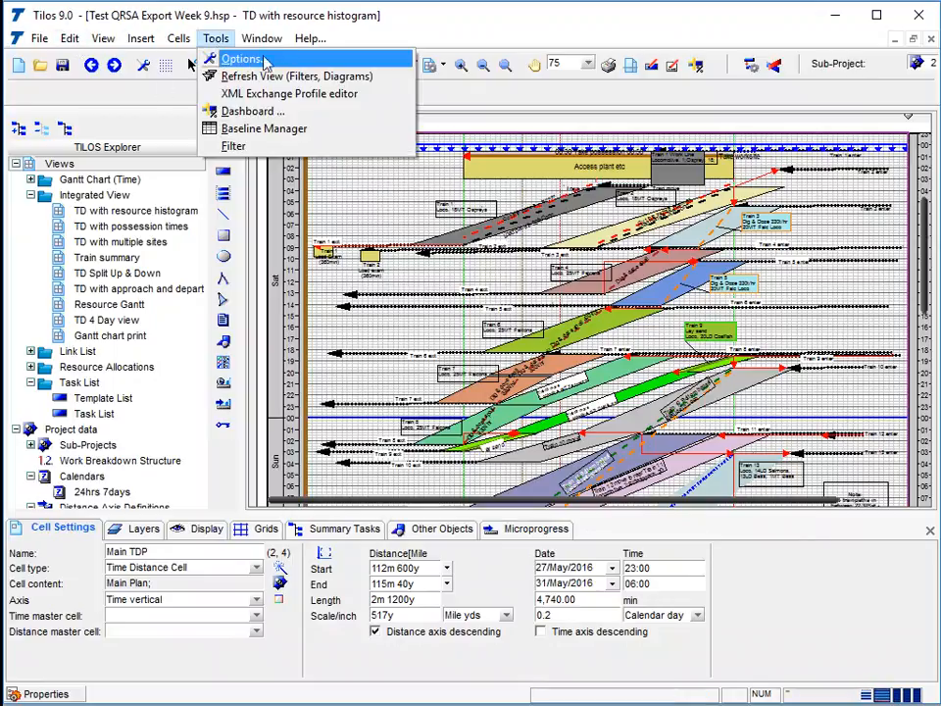
left_click(245, 61)
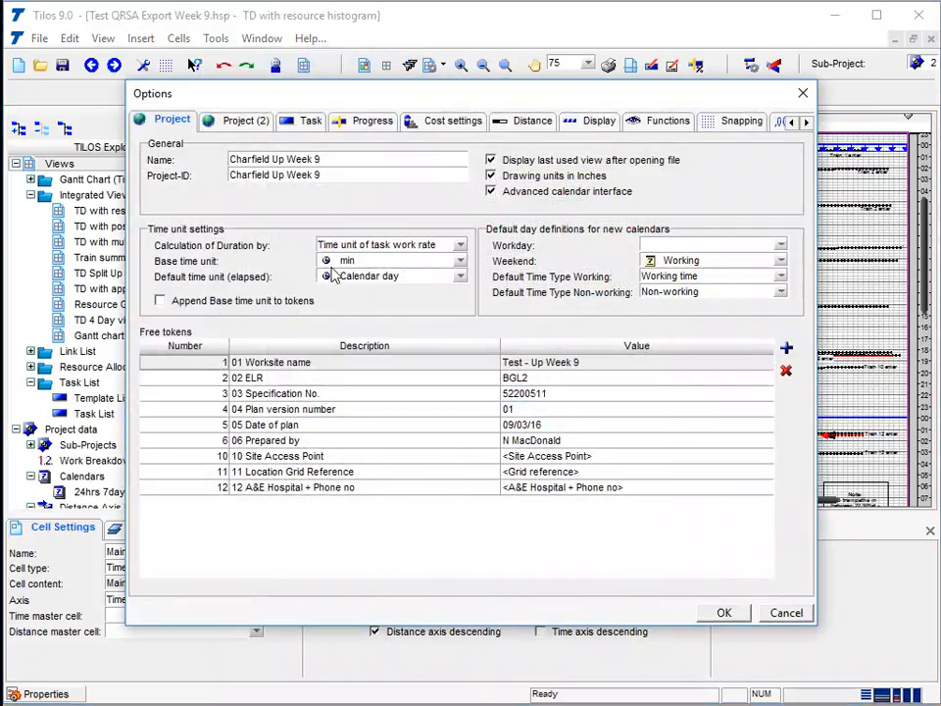
left_click(395, 247)
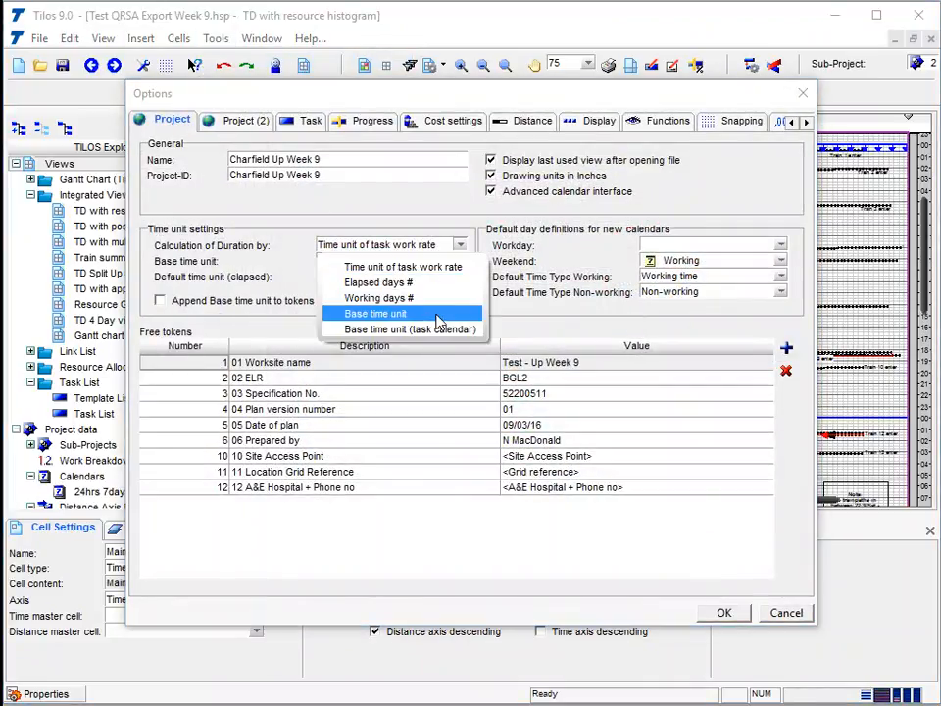
left_click(438, 321)
left_click(363, 265)
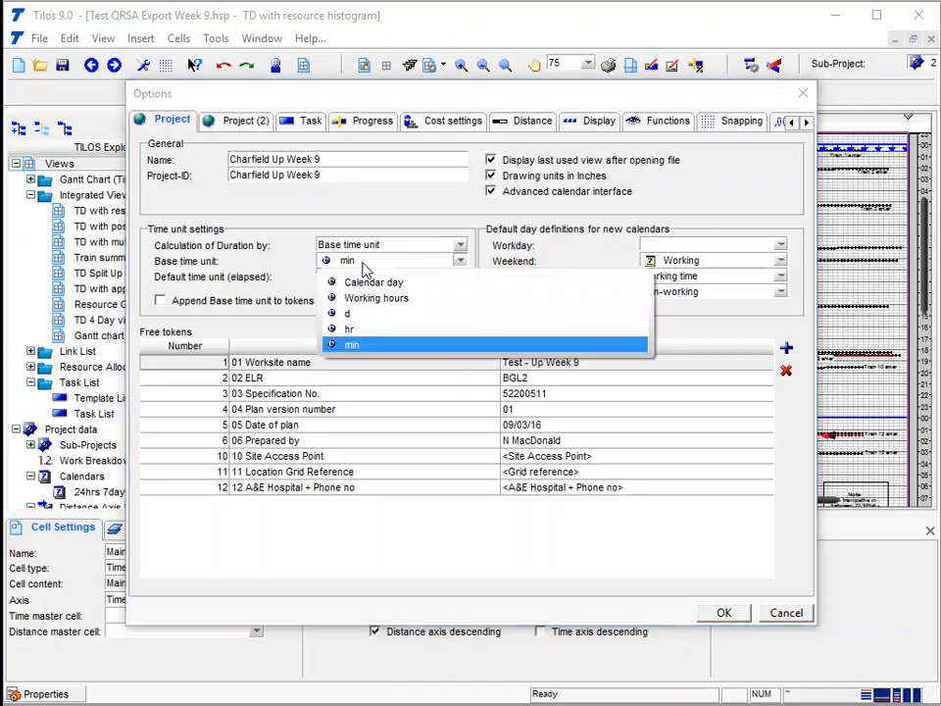
left_click(383, 347)
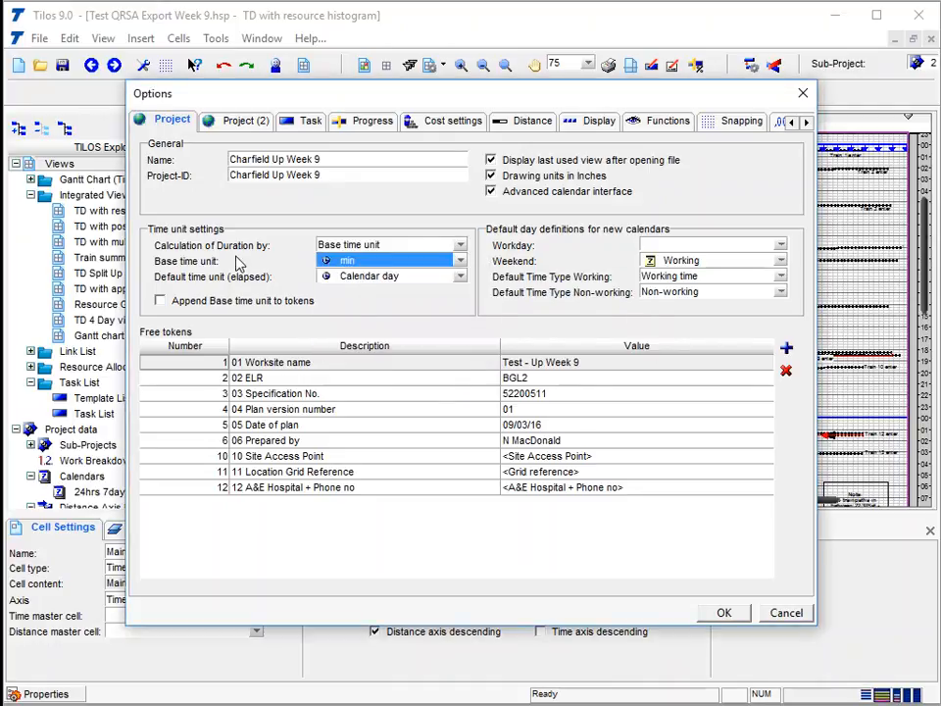
left_click(716, 610)
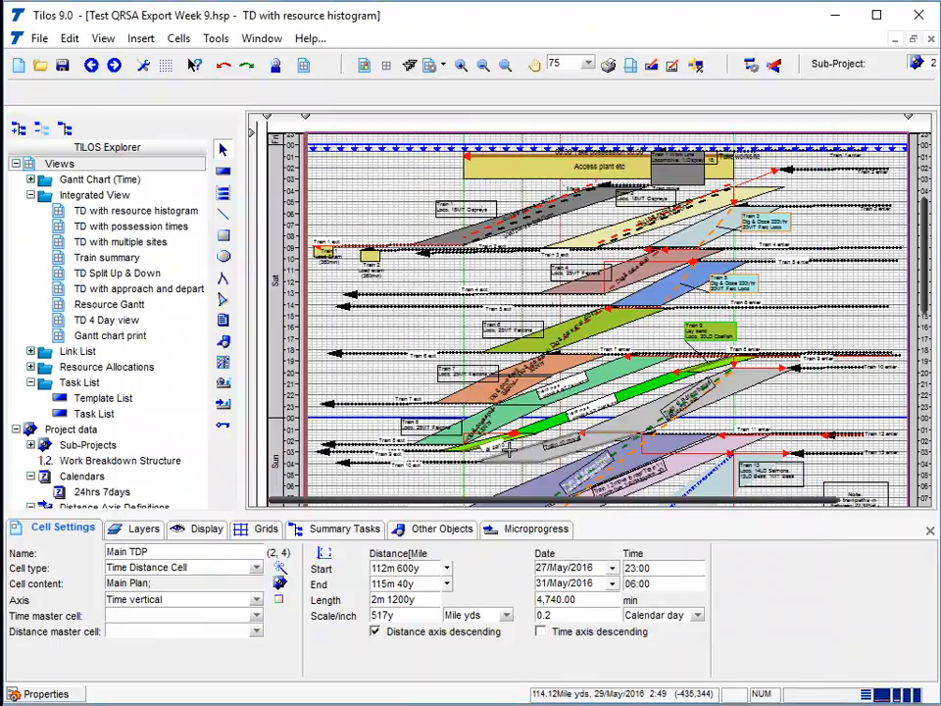
mouse_move(507, 449)
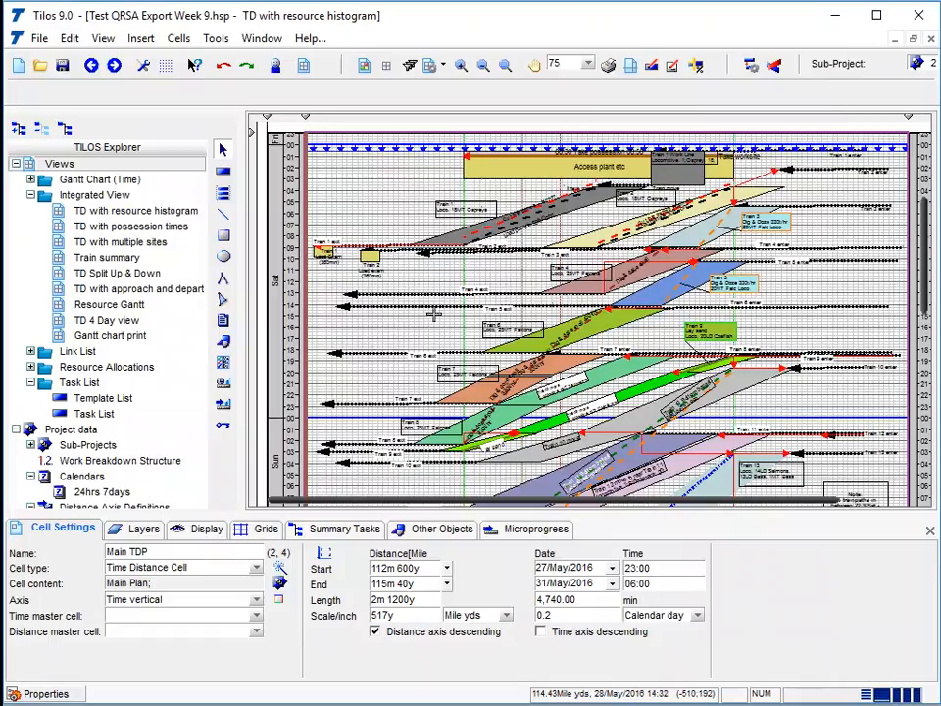
Step: Select the Load panels 30ft Conc. task and check its duration among its coordinates
left_click(567, 209)
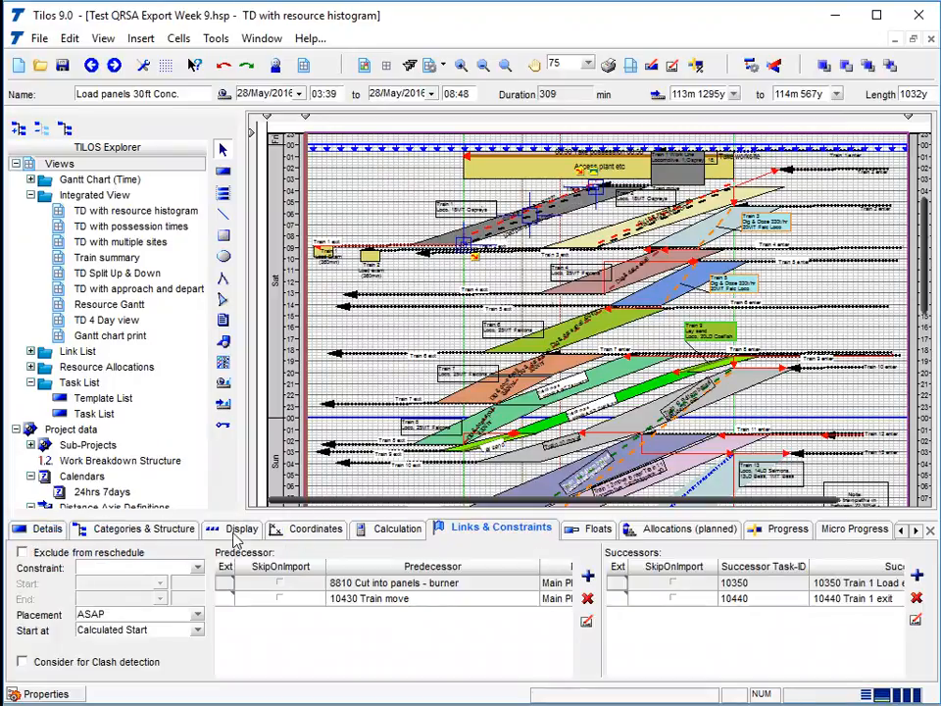
left_click(315, 530)
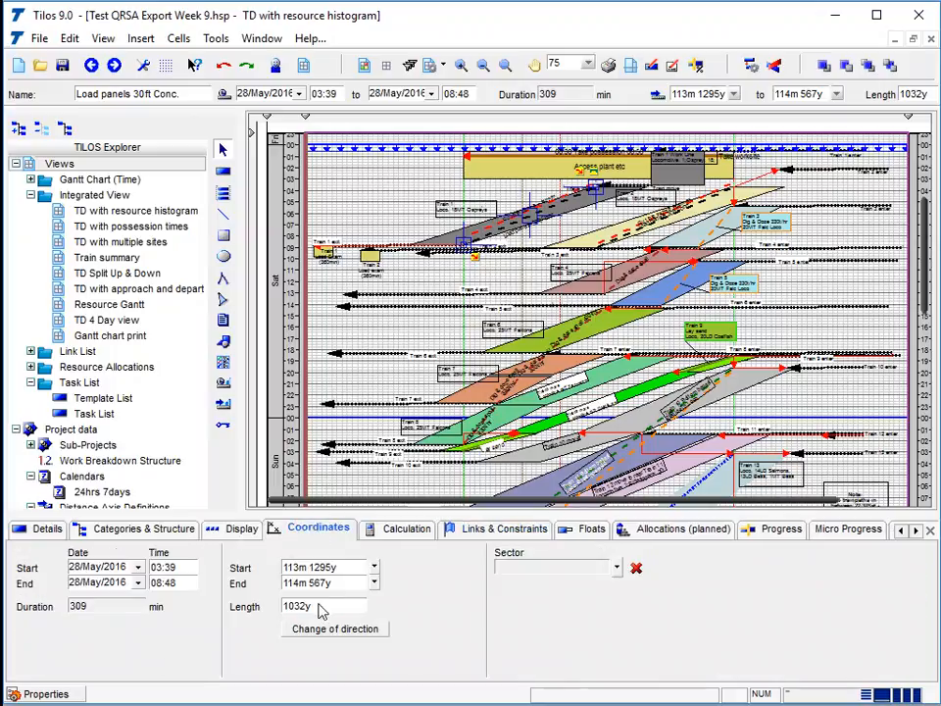
double_click(78, 606)
Step: Examine the minimum and maximum duration attributes, Integer1 and Integer2, in the task's details
left_click(43, 529)
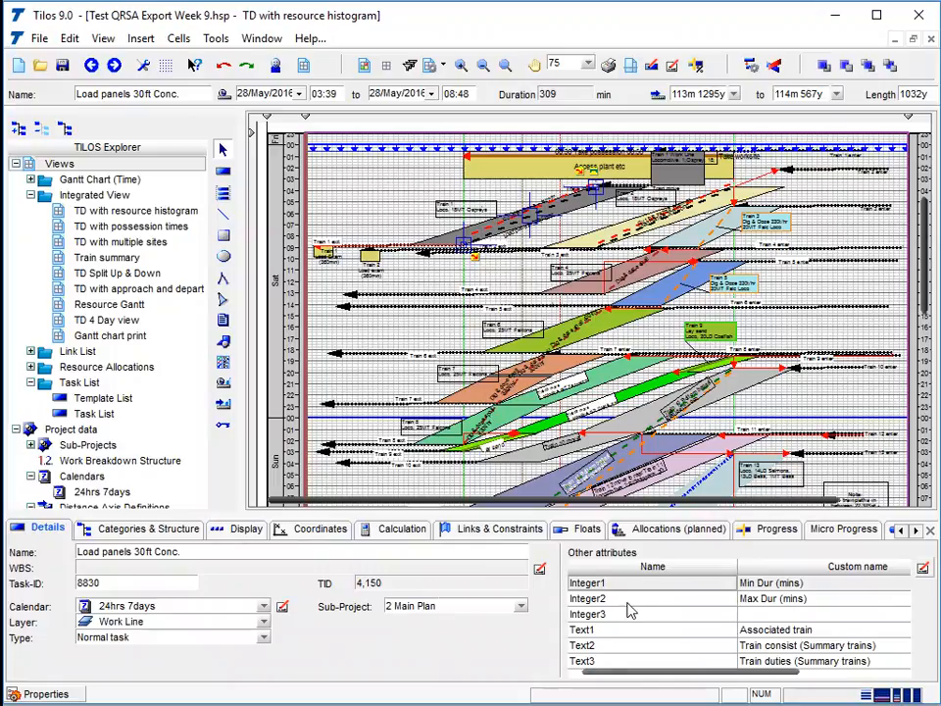
left_click(670, 585)
left_click(669, 599)
left_click(671, 587)
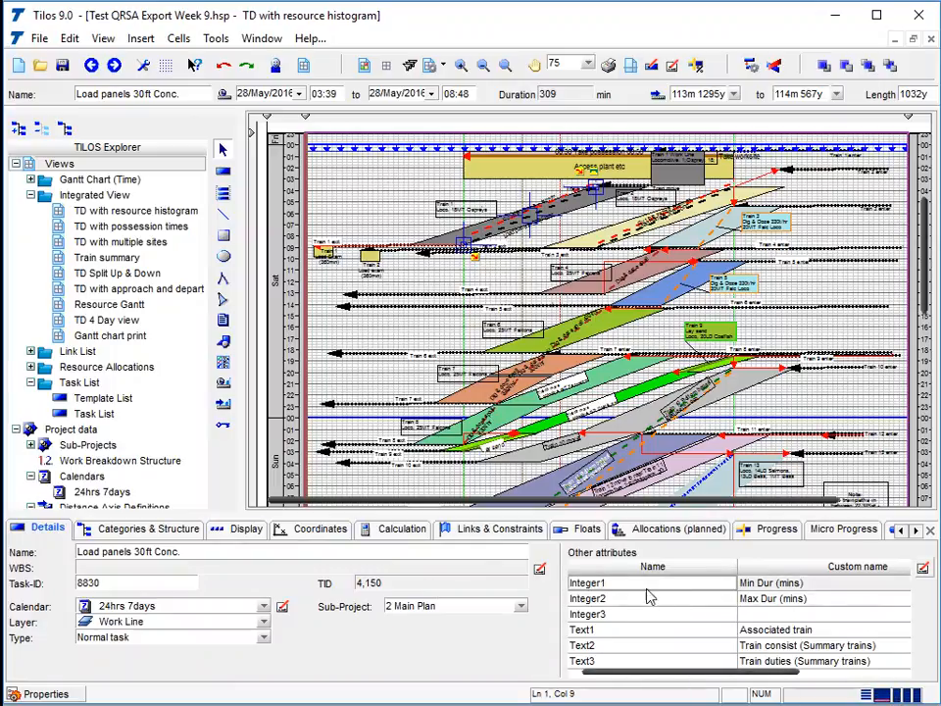
Step: Review the custom names and display settings of the Integer1 and Integer2 custom task fields, and leave without saving
left_click(923, 567)
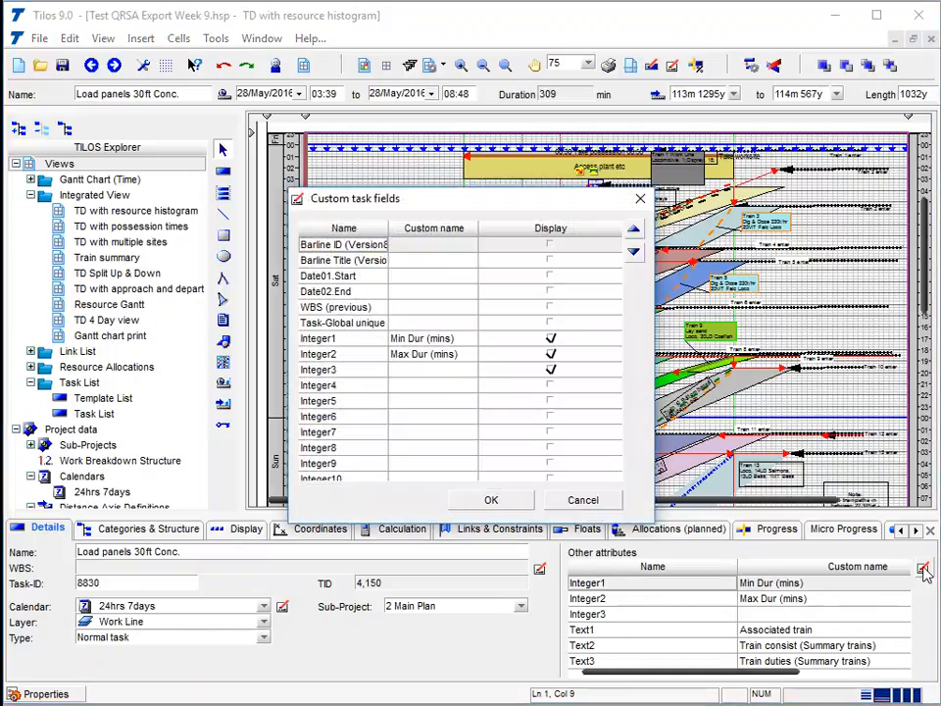
left_click(551, 340)
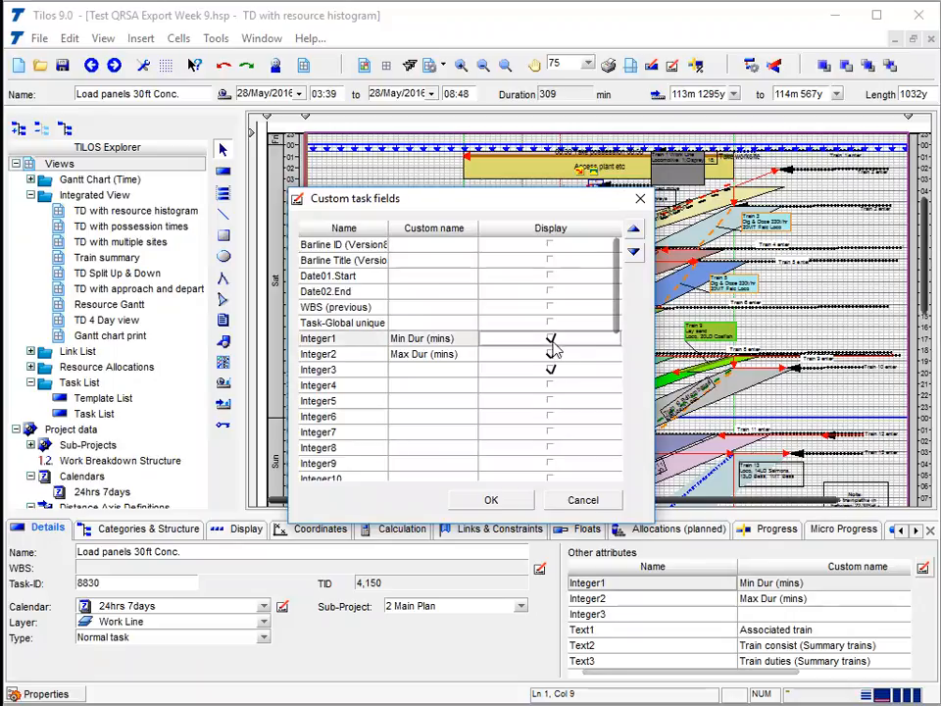
left_click(455, 340)
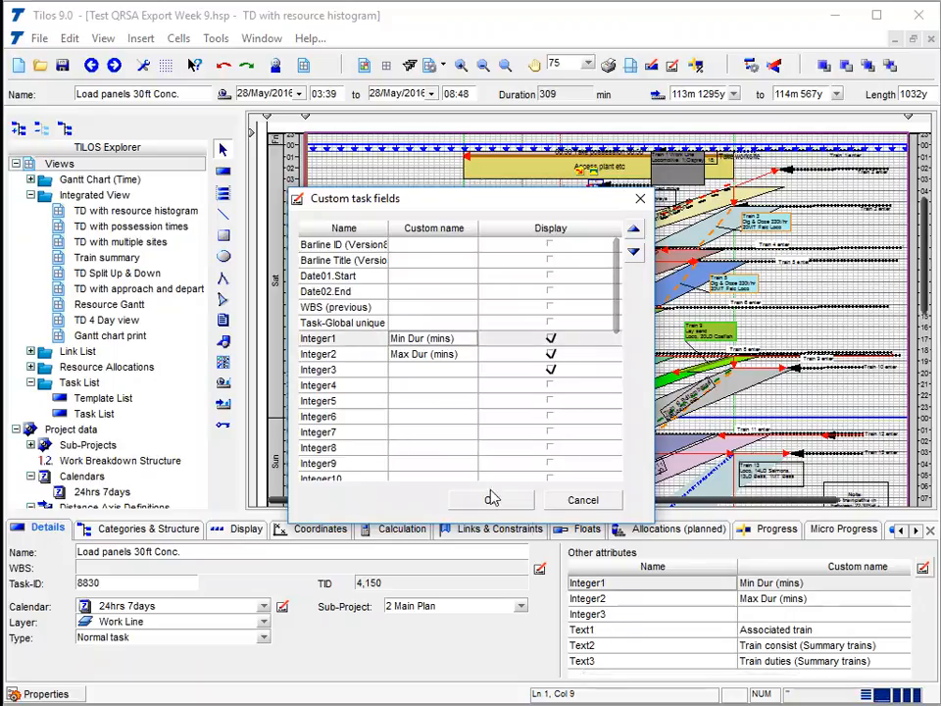
left_click(589, 505)
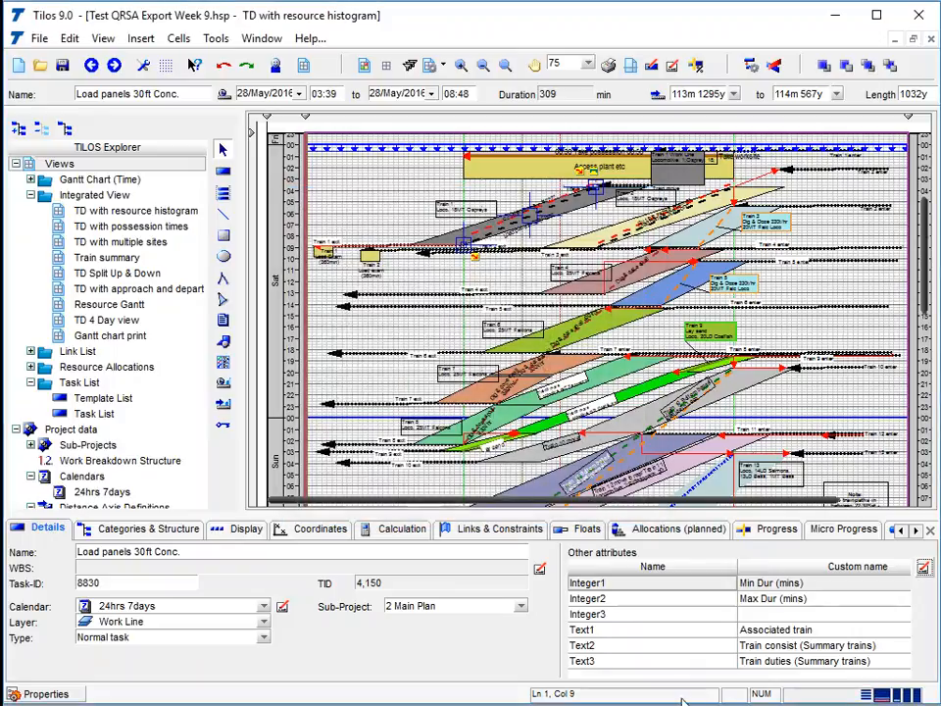
Step: Inspect the Min Dur (mins) and Max Dur (mins) values of the Load panels 30ft Conc. task
left_click_drag(693, 674, 858, 664)
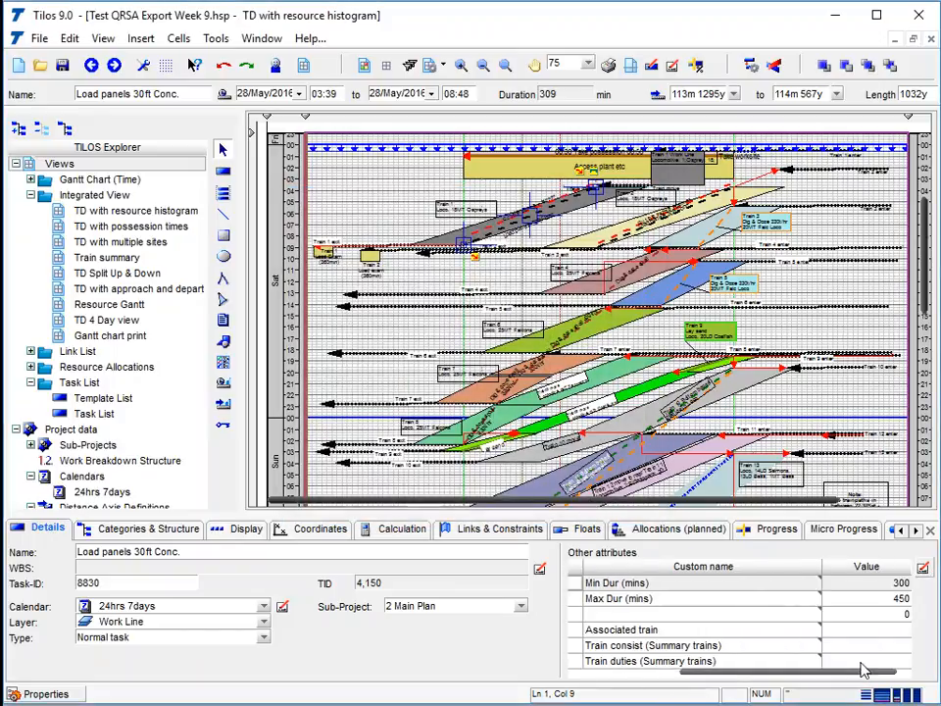
left_click(889, 586)
left_click(891, 599)
left_click(890, 585)
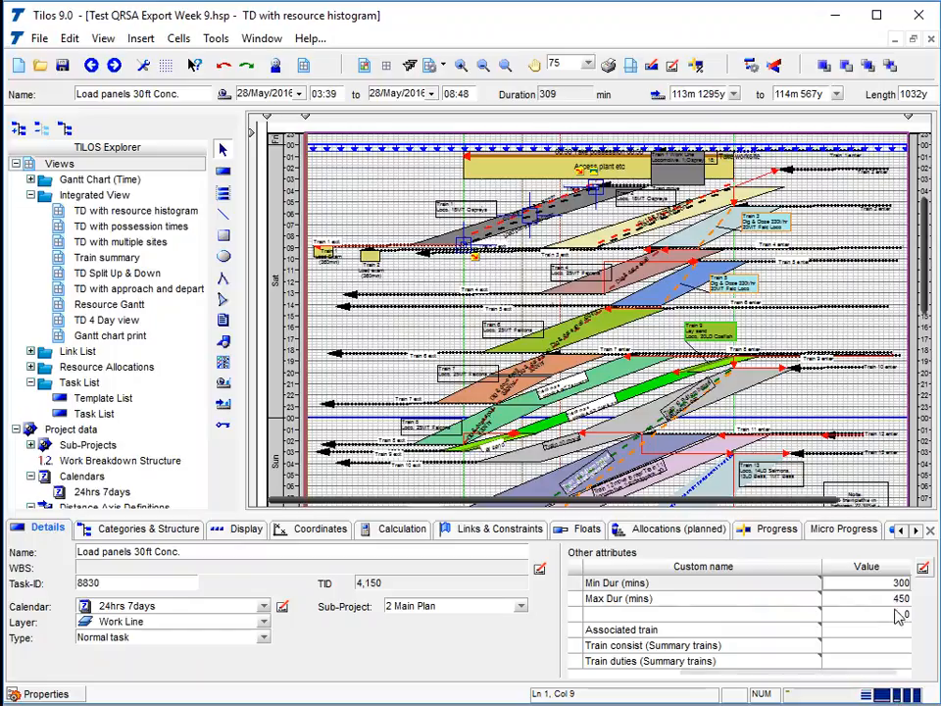
left_click_drag(838, 676, 708, 687)
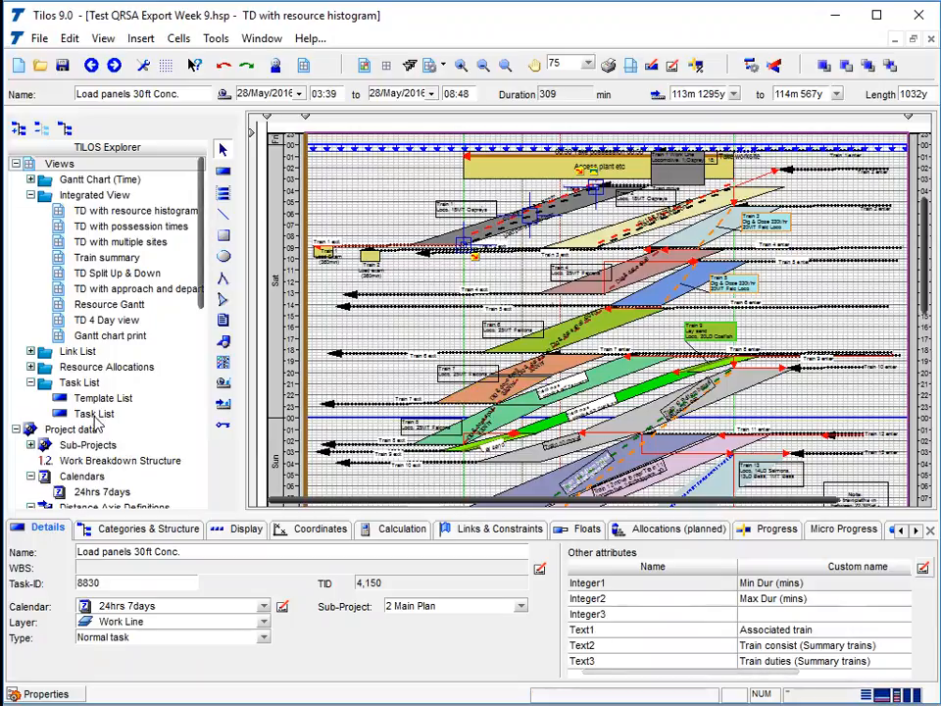
Step: View the project's task list, then return to the time-distance view with resource histogram
left_click(72, 383)
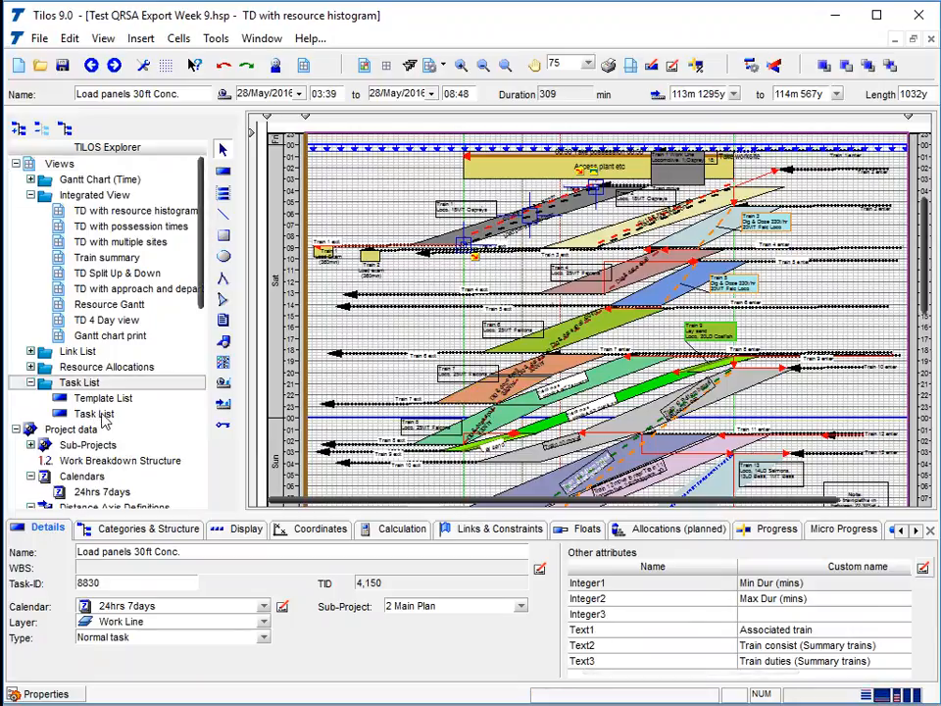
double_click(110, 415)
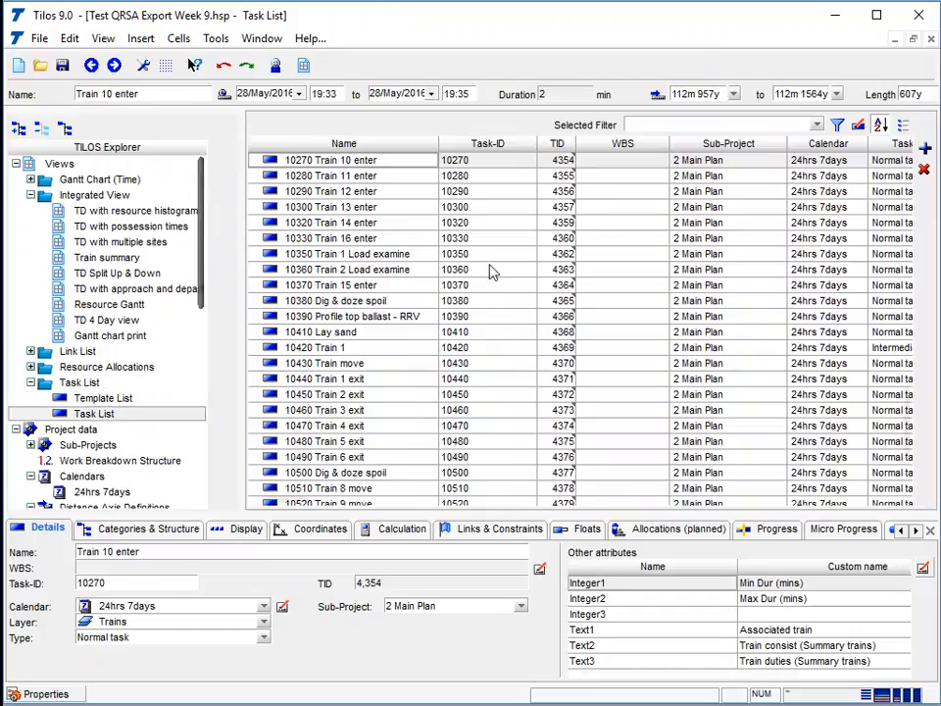
mouse_move(283, 502)
left_mouse_down()
mouse_move(573, 504)
mouse_move(279, 501)
left_mouse_up()
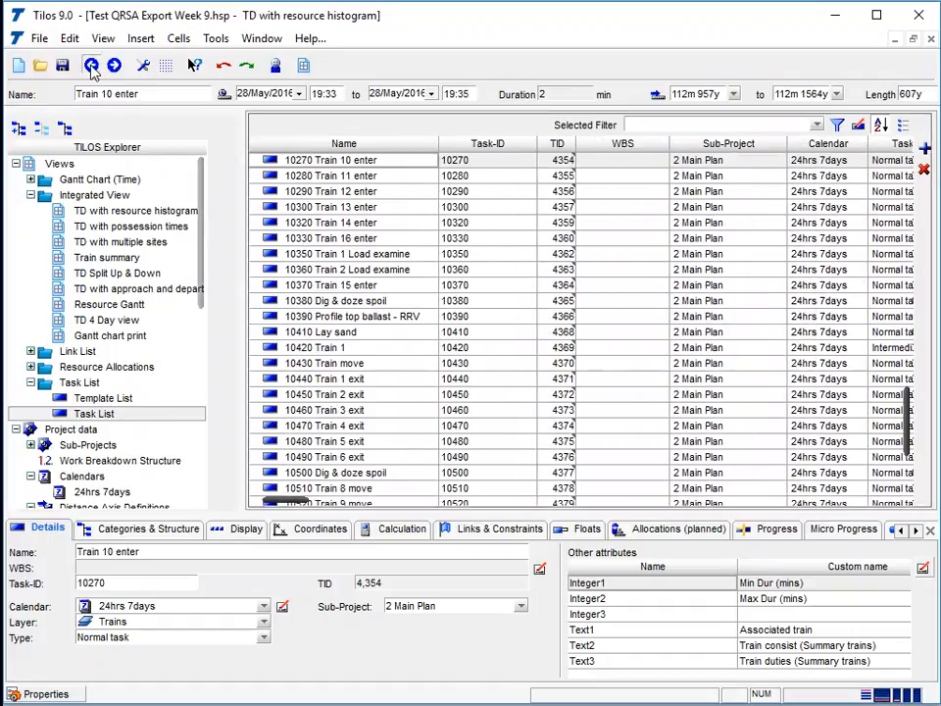
left_click(90, 65)
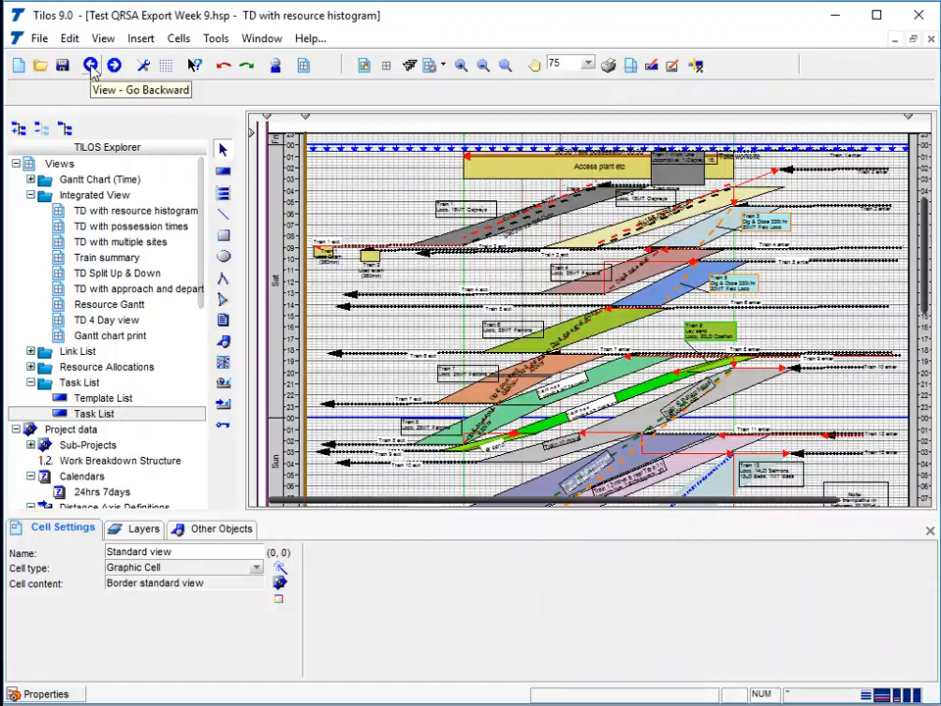
left_click(39, 39)
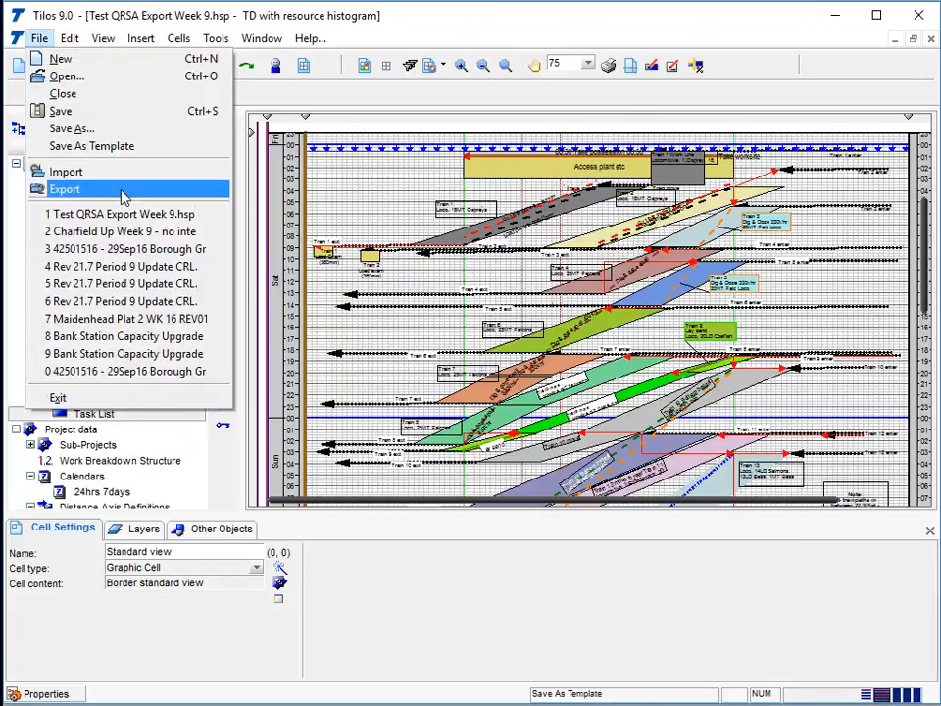
left_click(280, 102)
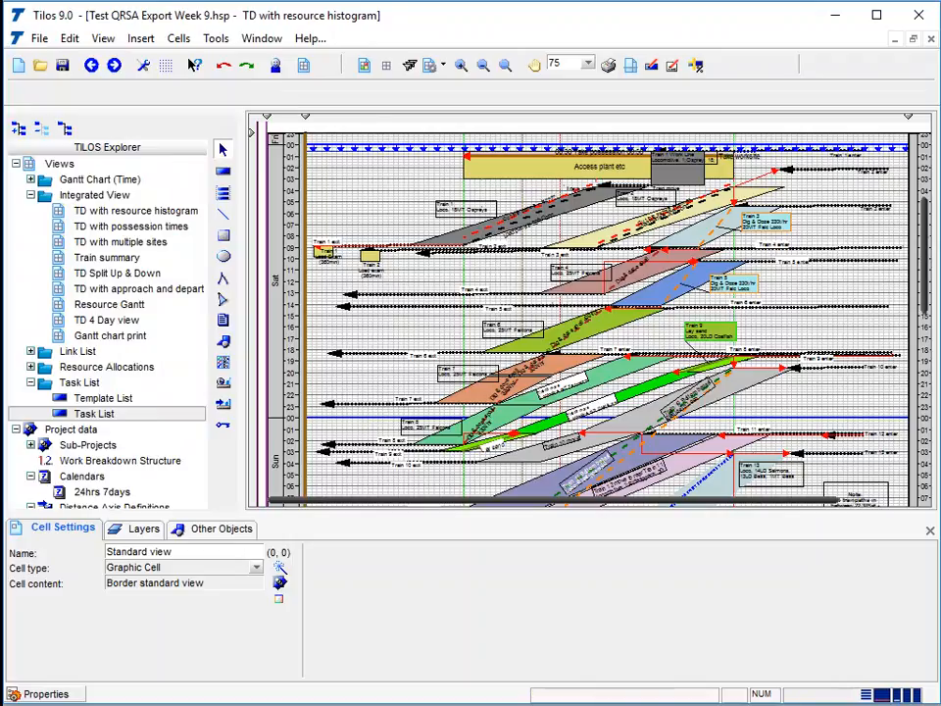
key("alt+Tab")
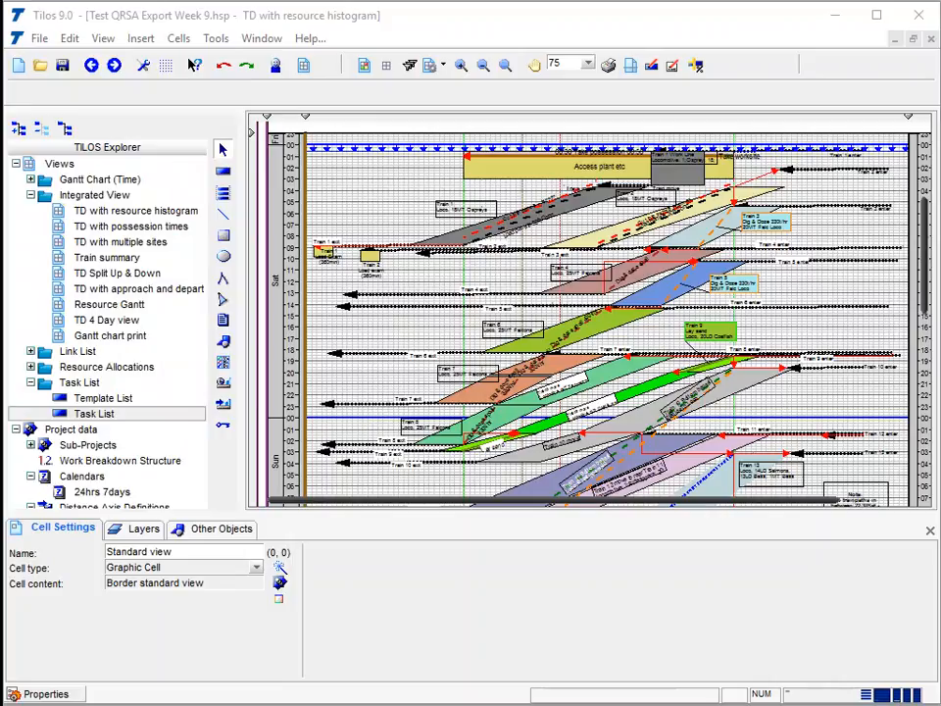
Step: Start a project export in the XML Data (TILOS9 custom XML) format and proceed to the data destination
left_click(39, 39)
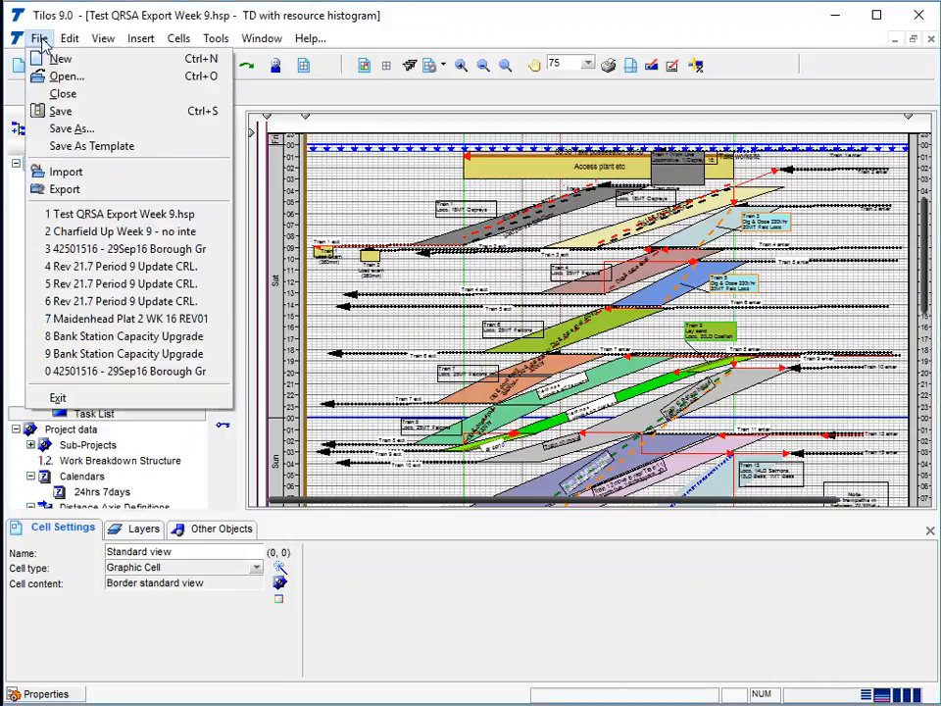
left_click(96, 189)
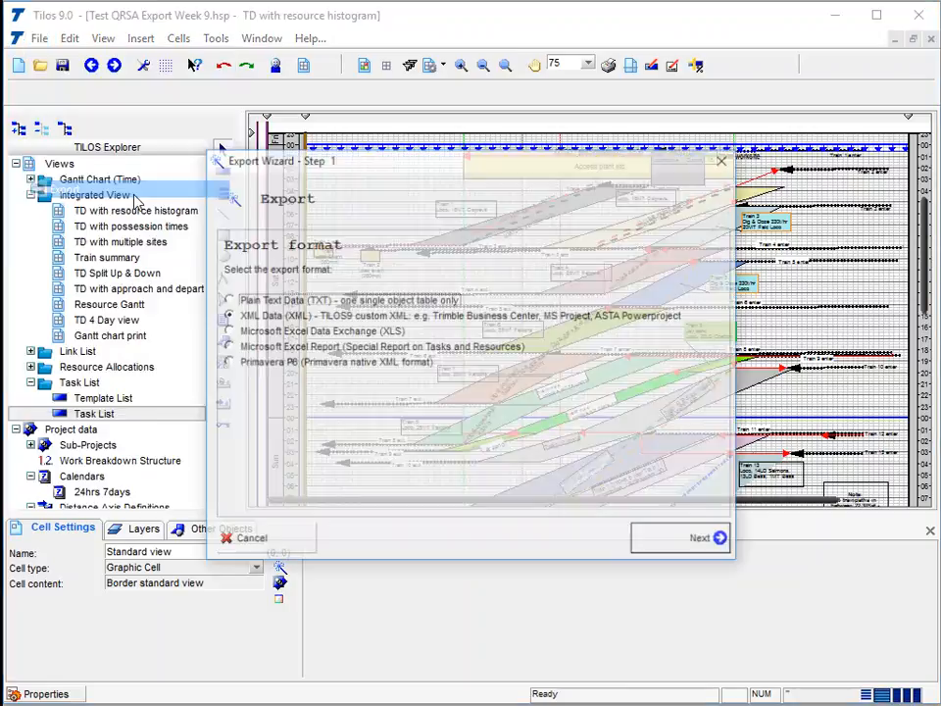
left_click(265, 314)
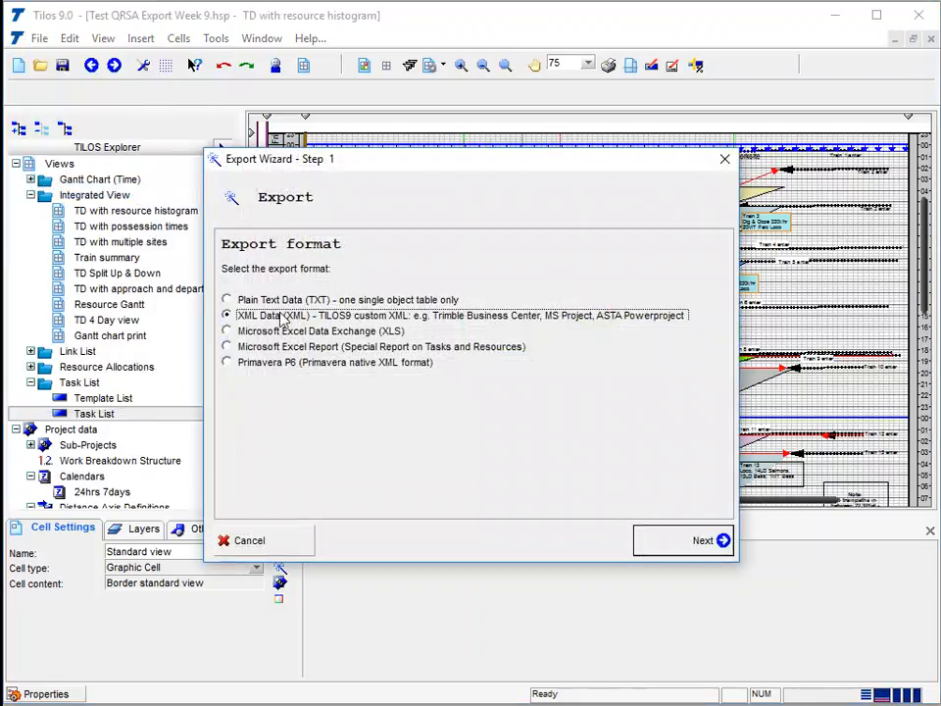
left_click(702, 541)
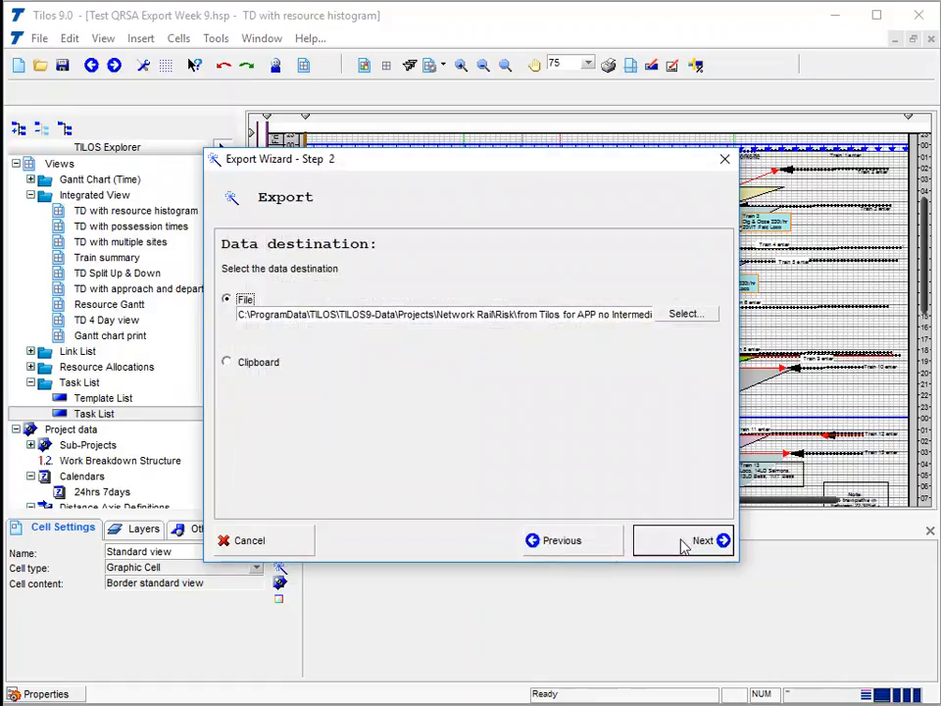
Step: Set the export destination to the file Tilos-2-QRSA test.xml in the Downloads folder and proceed to the exchange profile
left_click(447, 320)
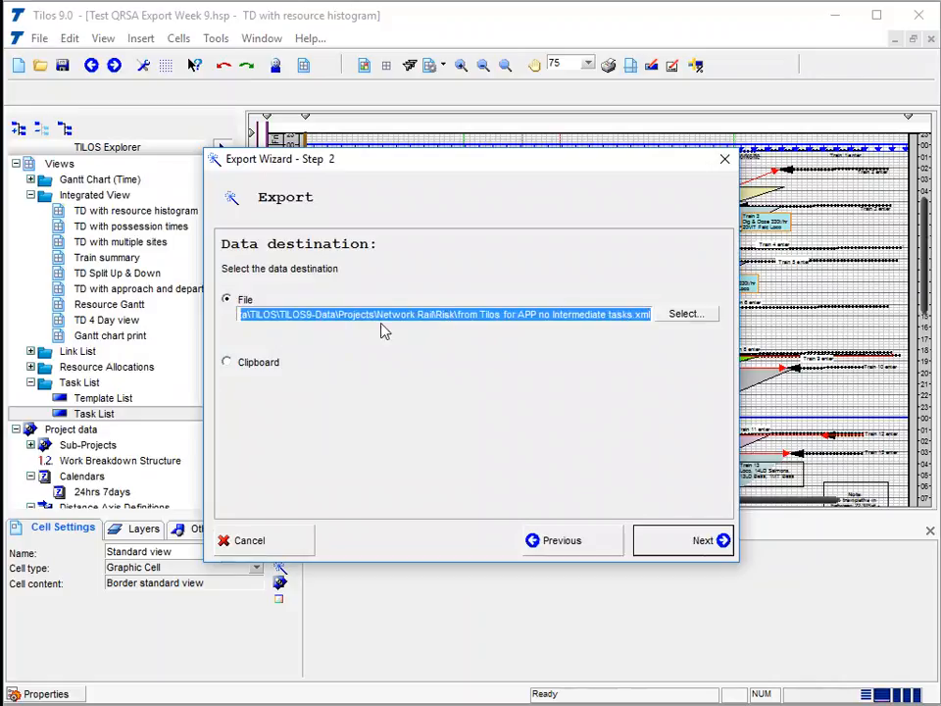
left_click(683, 316)
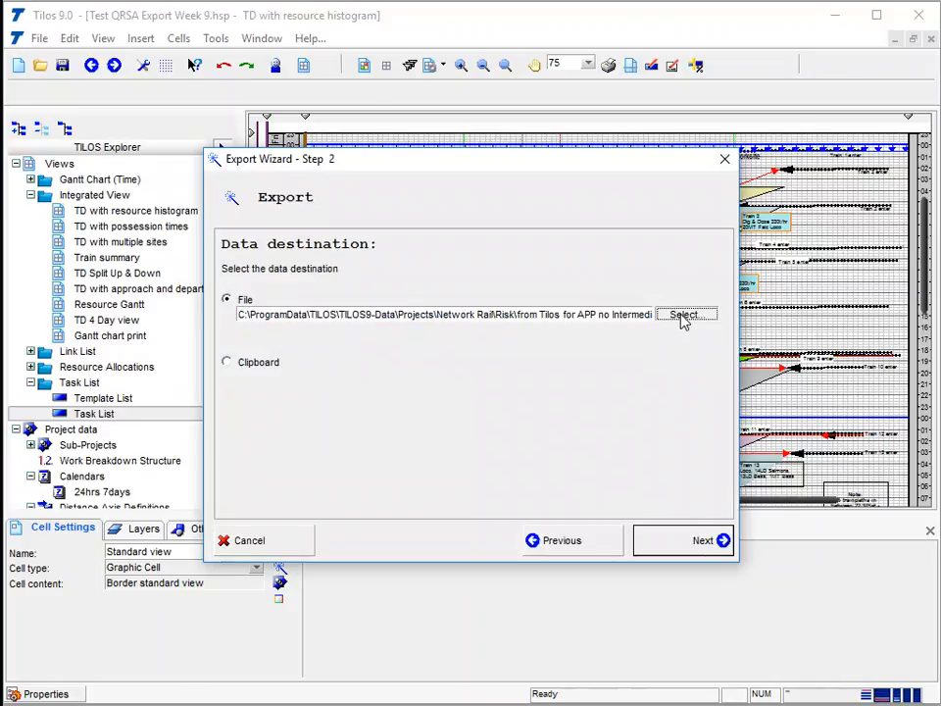
left_click(250, 83)
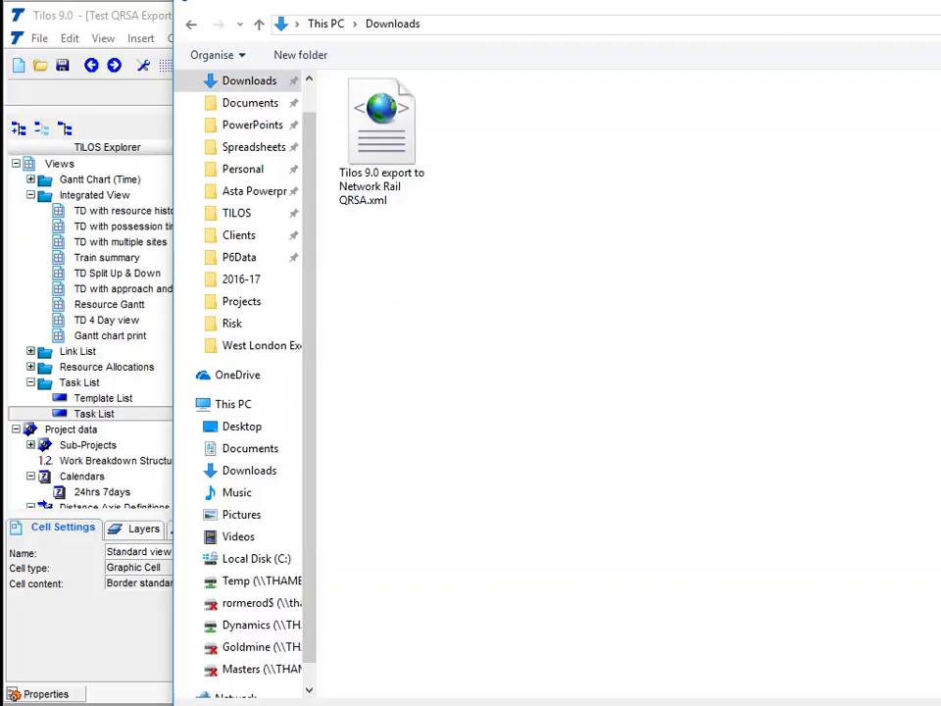
key("Return")
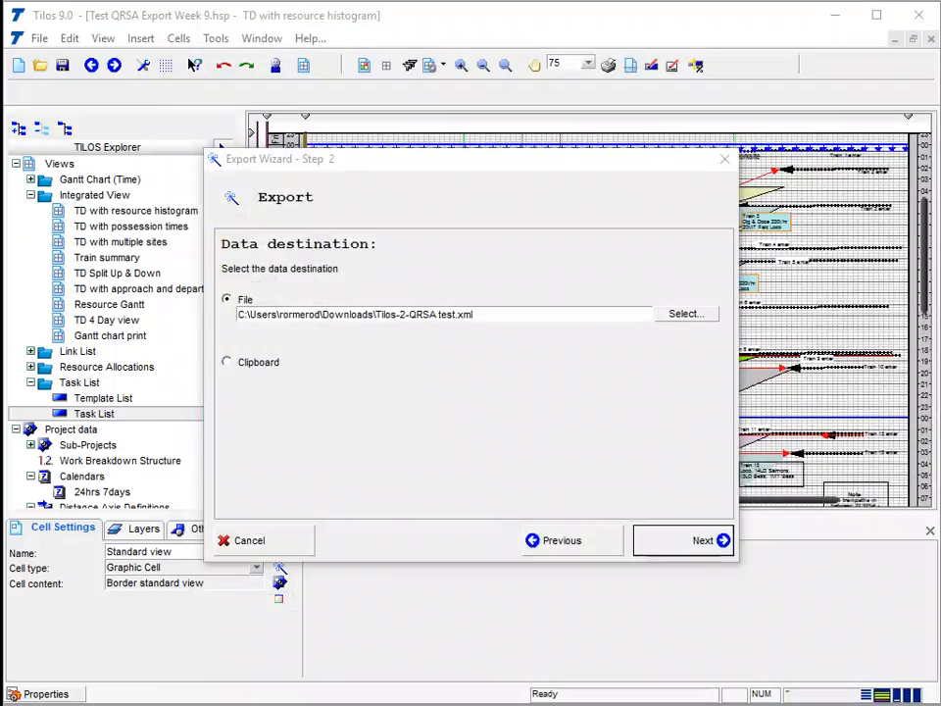
triple_click(505, 313)
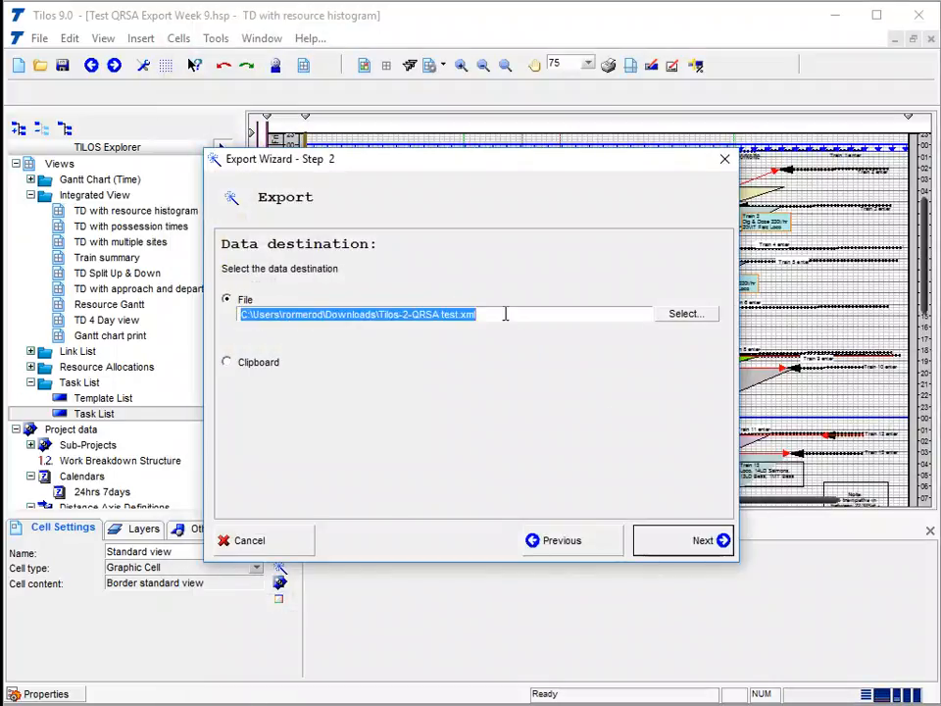
left_click(701, 551)
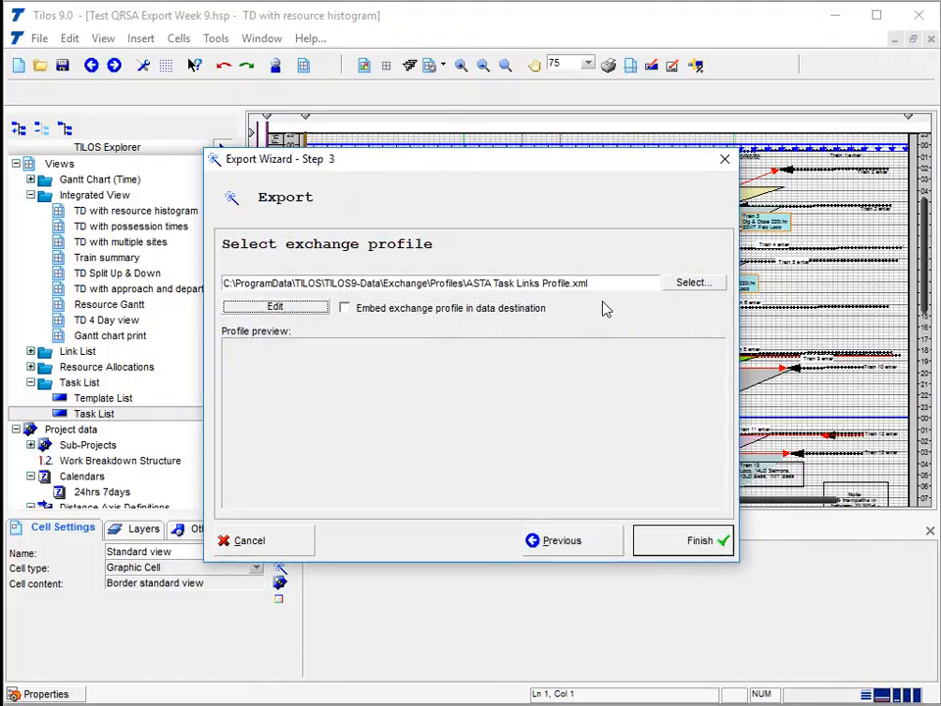
Step: Load the exchange profile Tilos 9.0 export to Network Rail QRSA.xml from the Downloads folder, listing the folder's files in details view
left_click(603, 282)
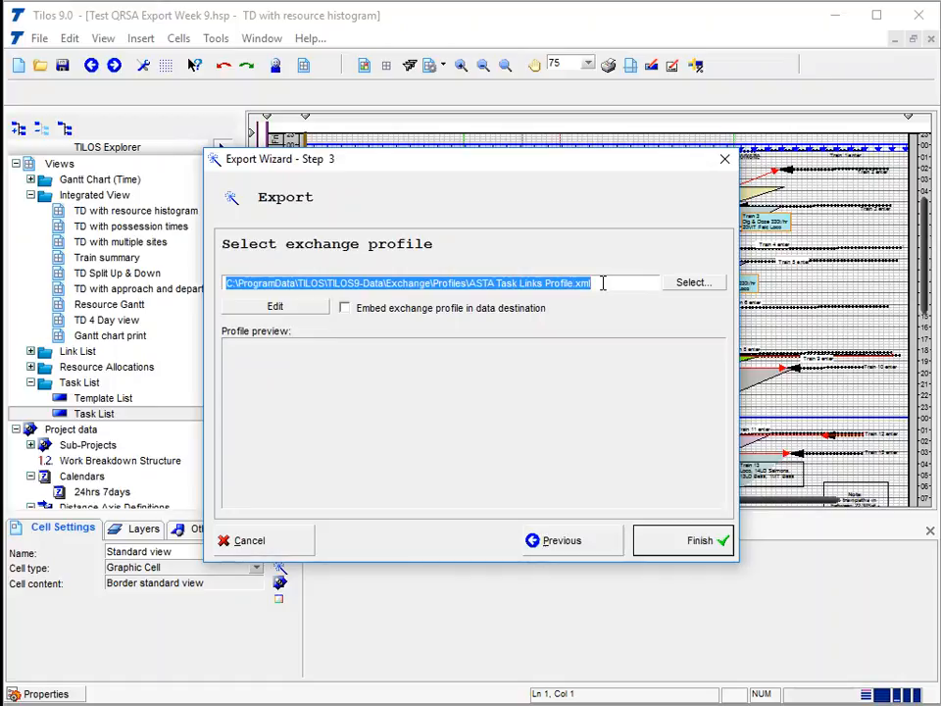
left_click(692, 283)
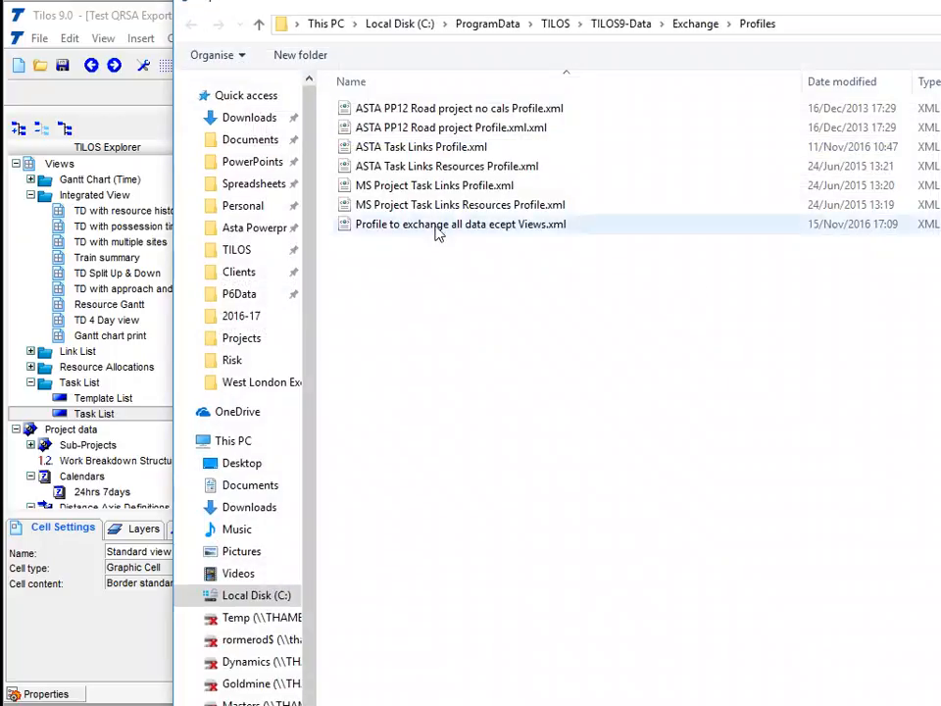
left_click(264, 120)
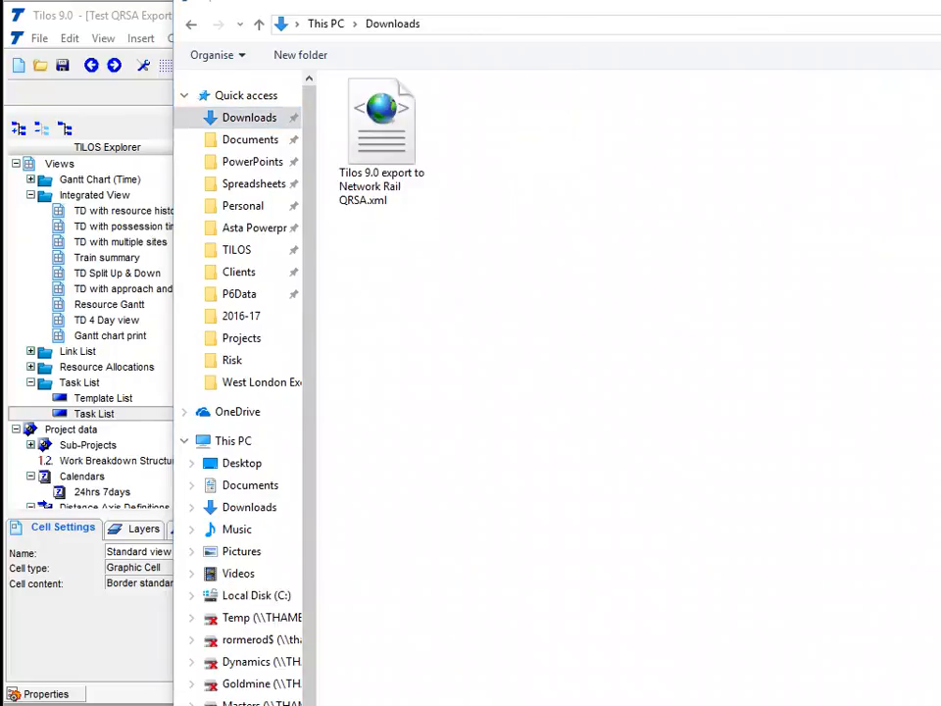
key("ctrl+shift+6")
left_click_drag(474, 83, 752, 88)
left_click(471, 118)
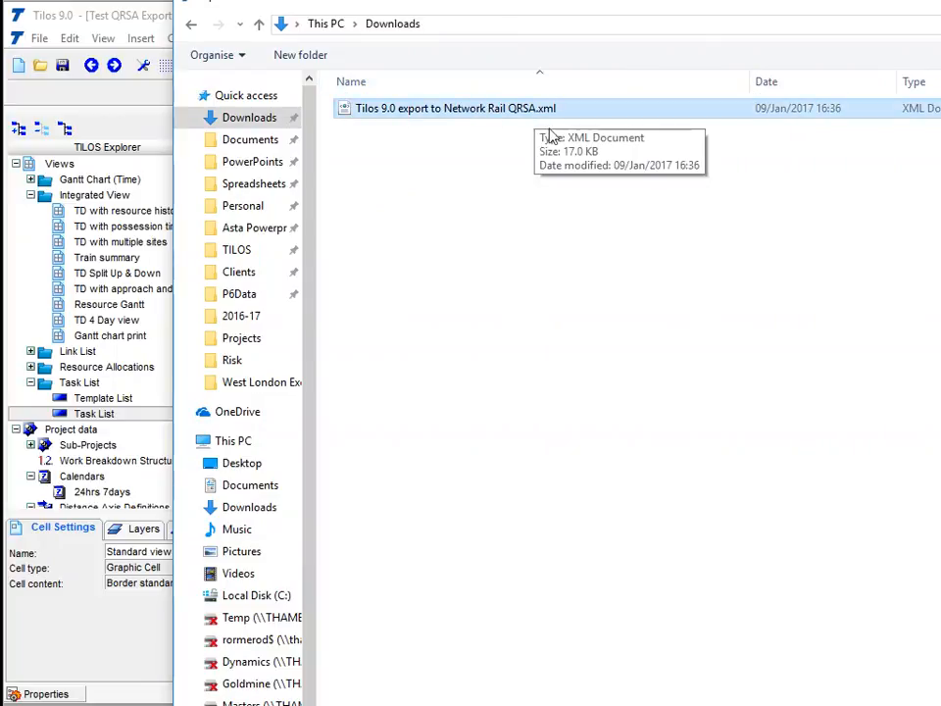
key("Return")
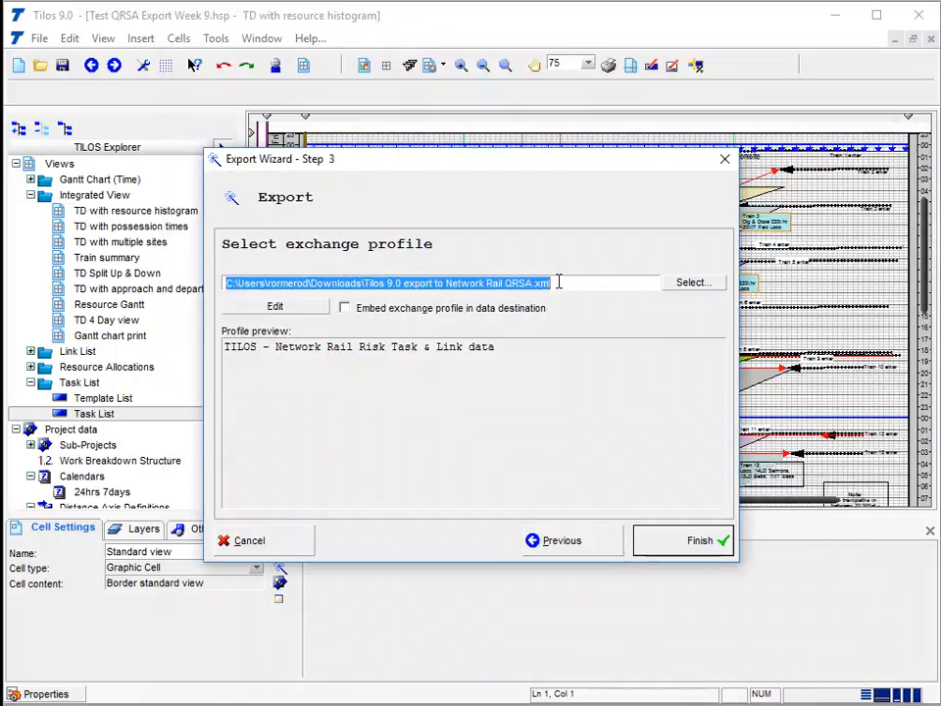
Step: Recheck the data destination file, return to the exchange profile, and finish the export
left_click(603, 541)
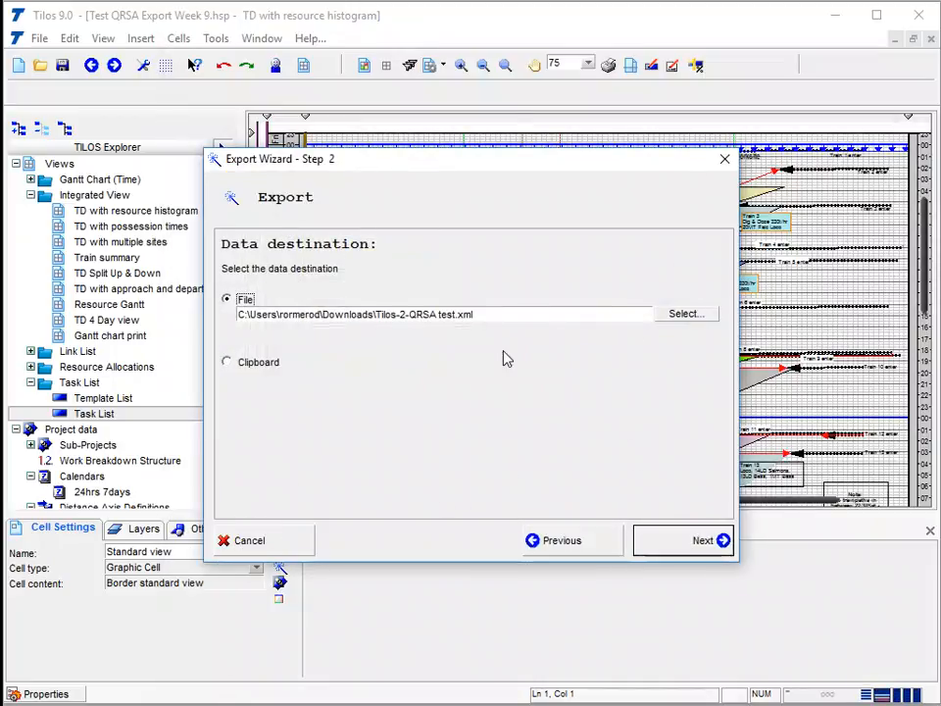
left_click(698, 545)
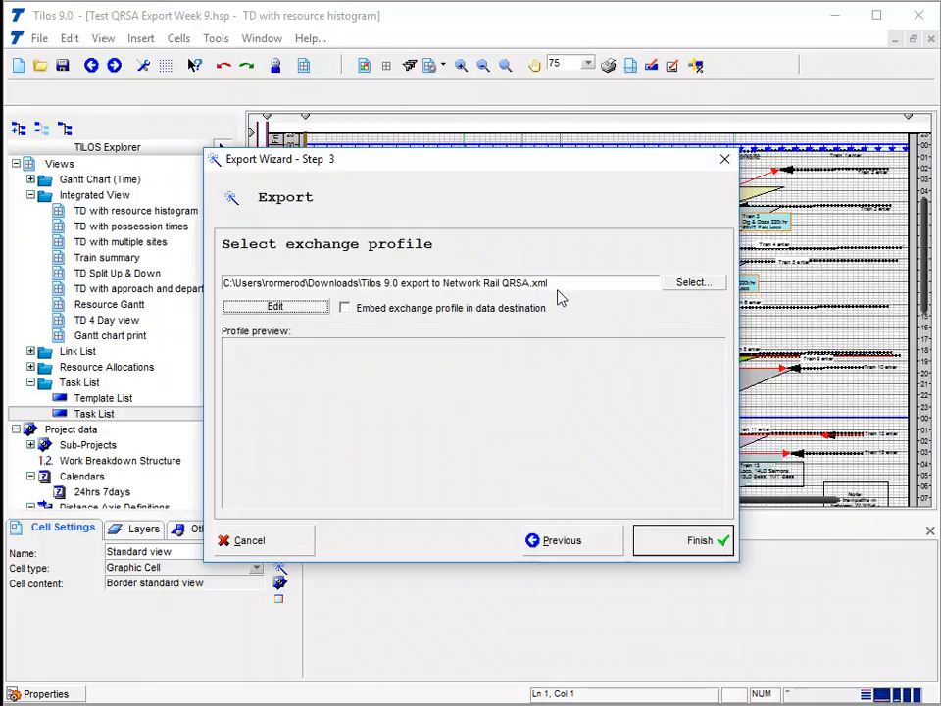
left_click(695, 552)
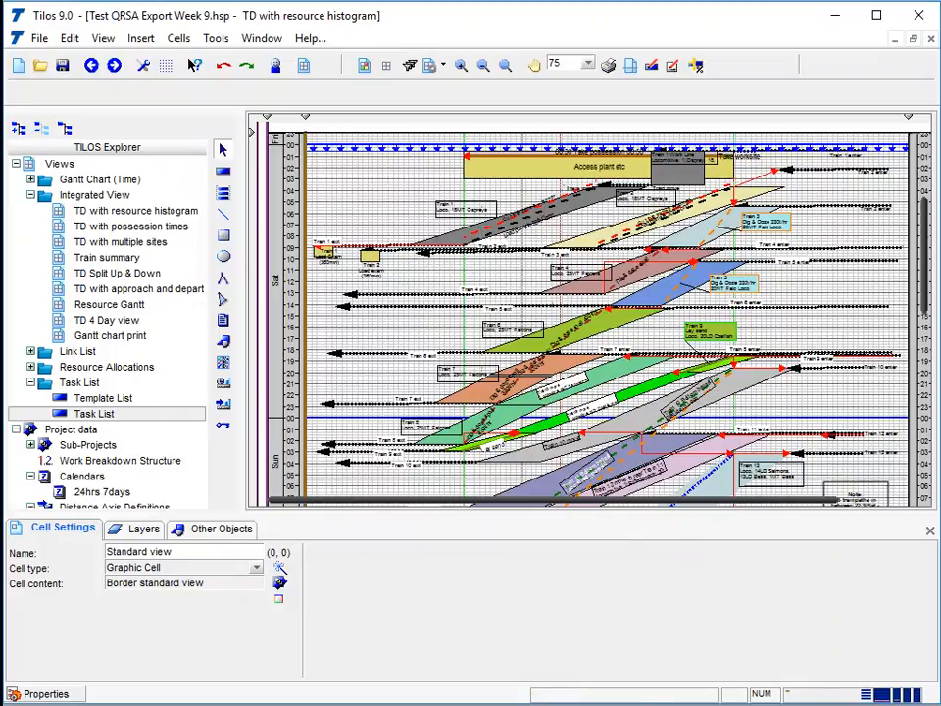
Step: Switch to File Explorer, locate Tilos-2-QRSA test.xml in Downloads, view its Send to options, and return to TILOS
left_click_drag(940, 19, 686, 0)
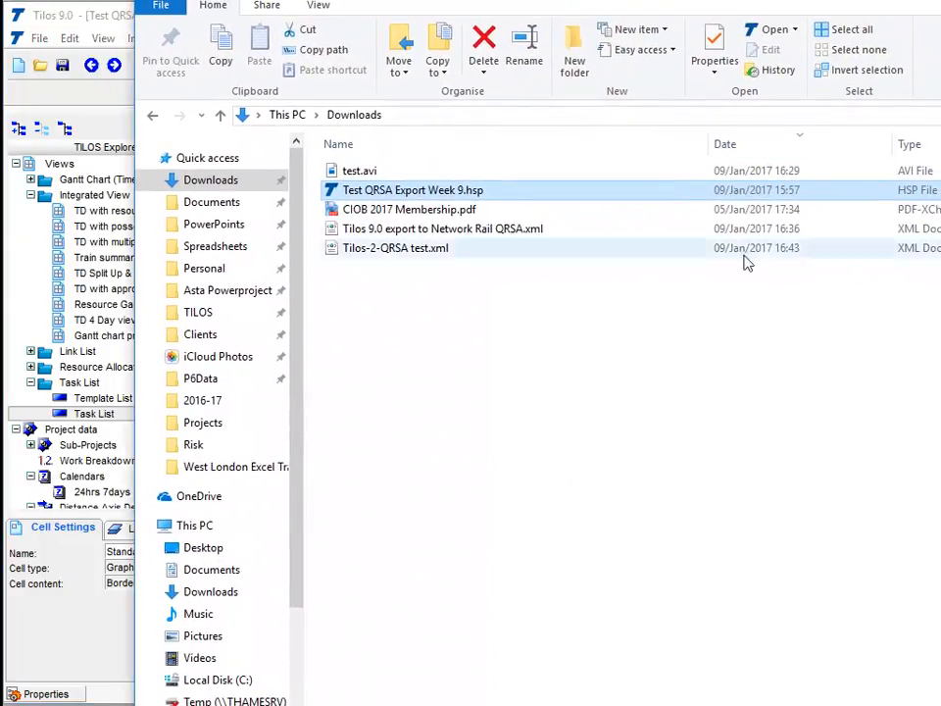
left_click(447, 251)
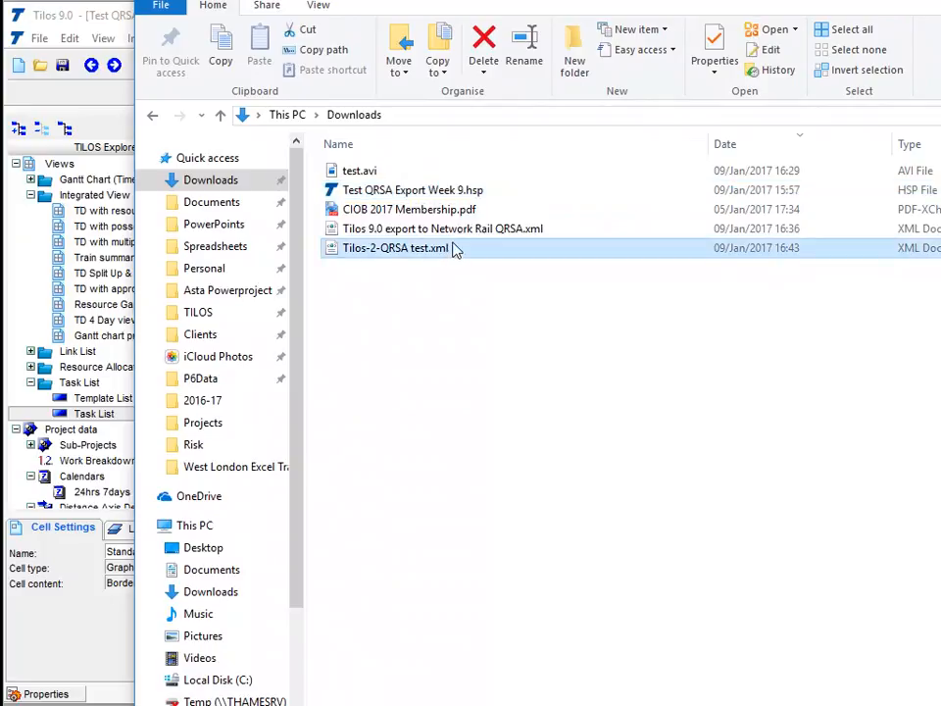
right_click(454, 251)
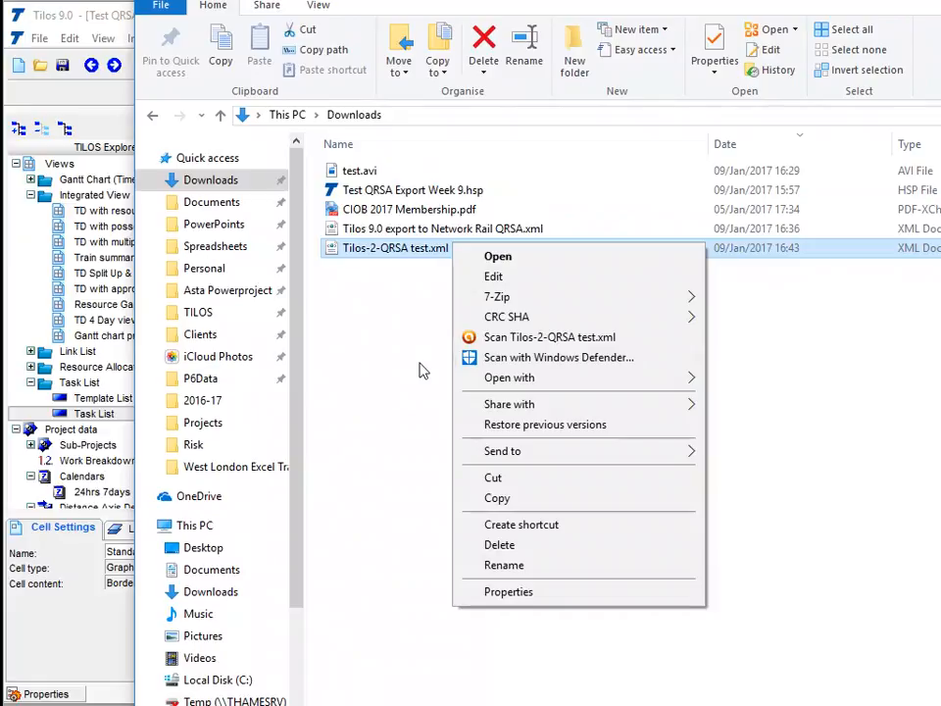
mouse_move(531, 457)
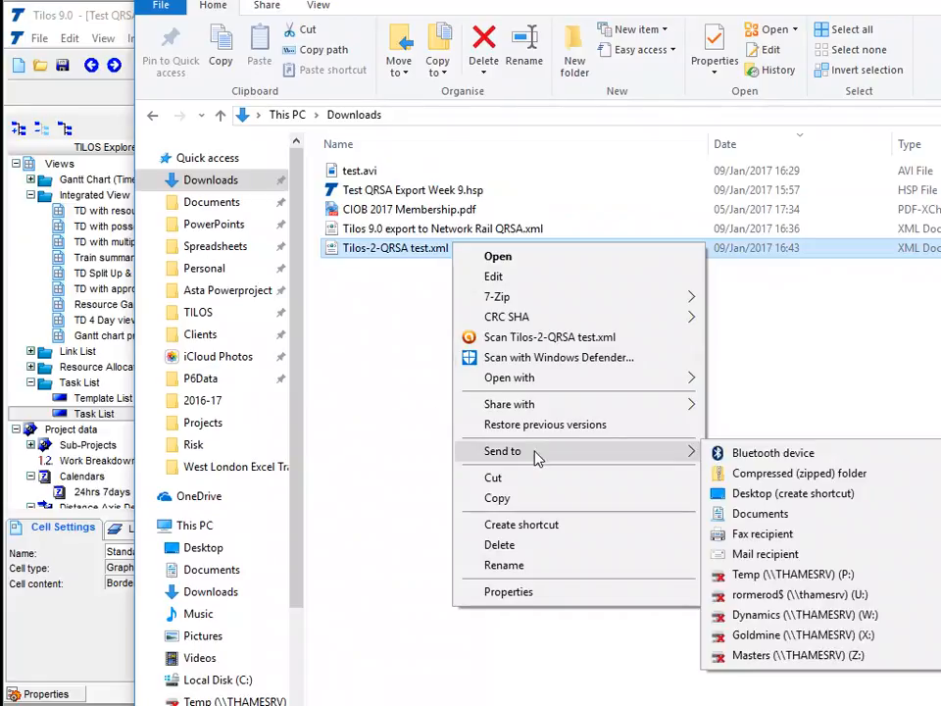
left_click(894, 564)
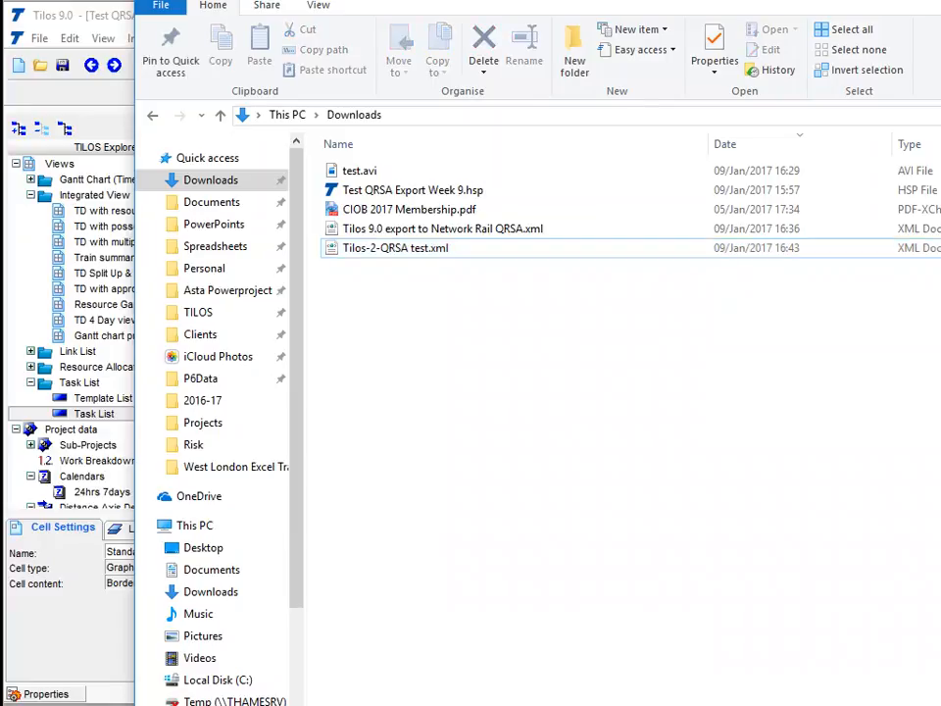
key("alt+Tab")
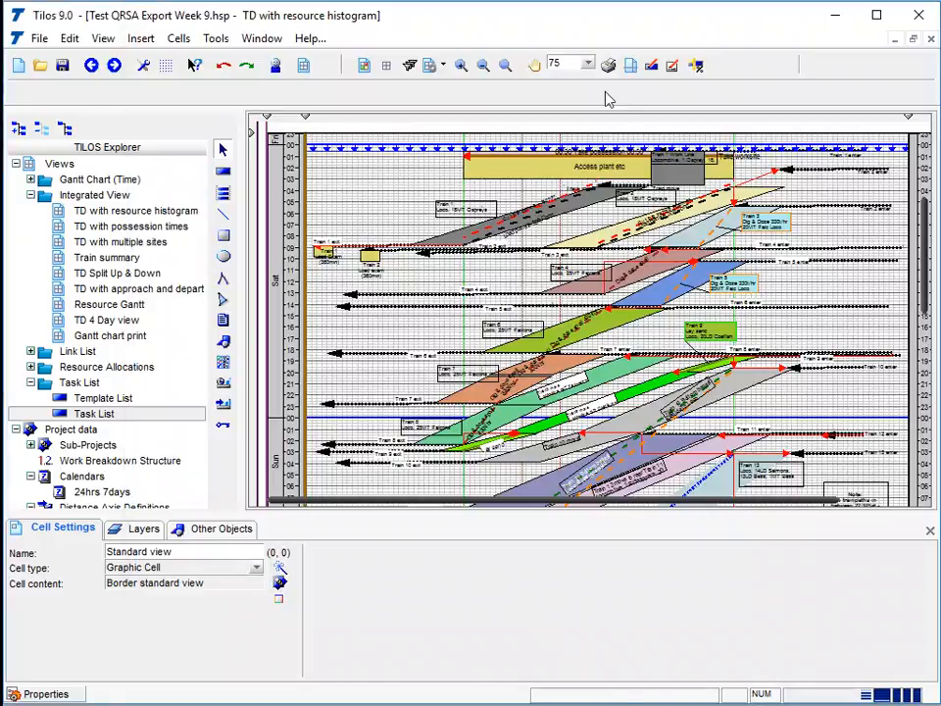